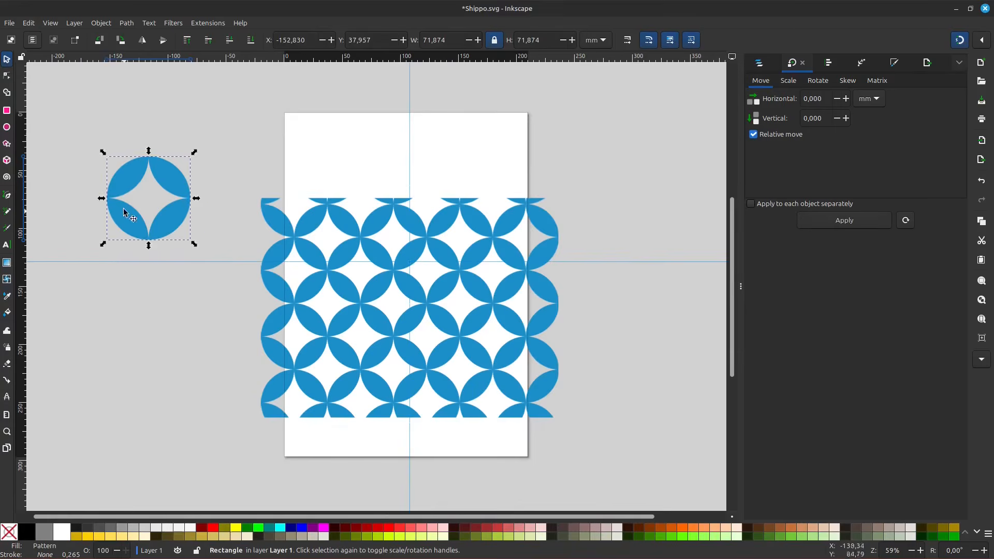
Step: Move the separate blue circle motif up and to the right, to about X -127.4 mm and Y 21.9 mm, and deselect it
left_click_drag(124, 188, 155, 167)
scroll(97, 161, "up", 1)
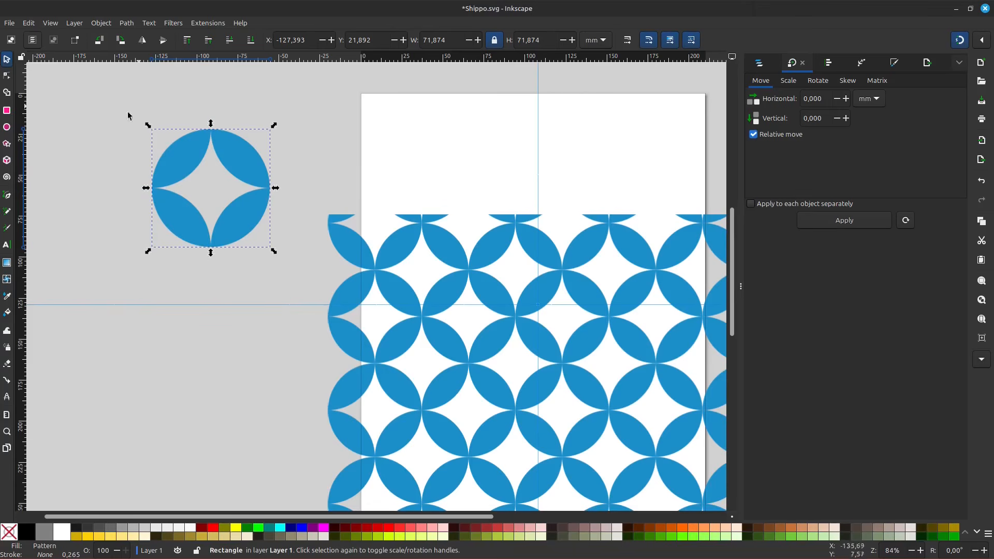
left_click(268, 312)
scroll(264, 336, "down", 2)
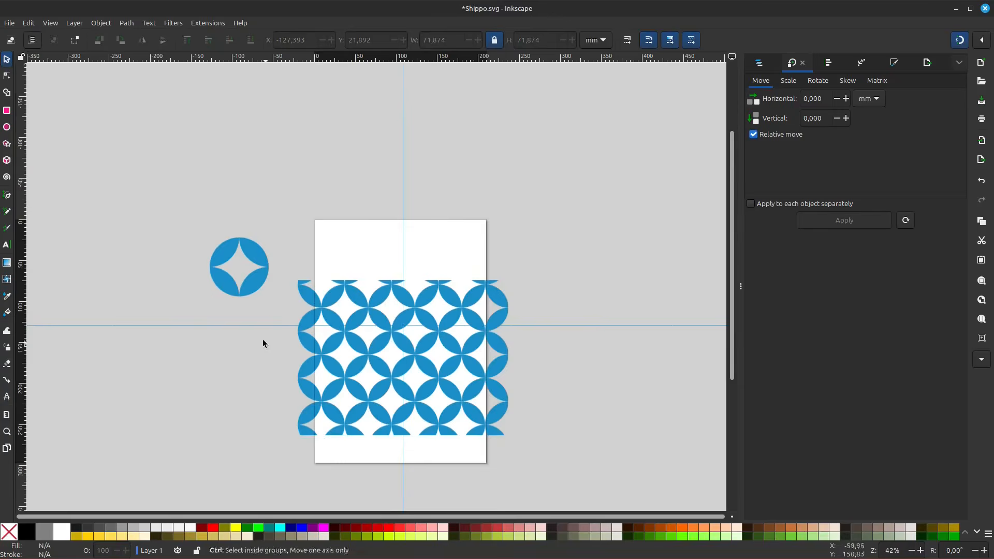
Step: Create a new blank document and widen its canvas area by narrowing the docked dialogs
left_click(9, 23)
left_click(21, 40)
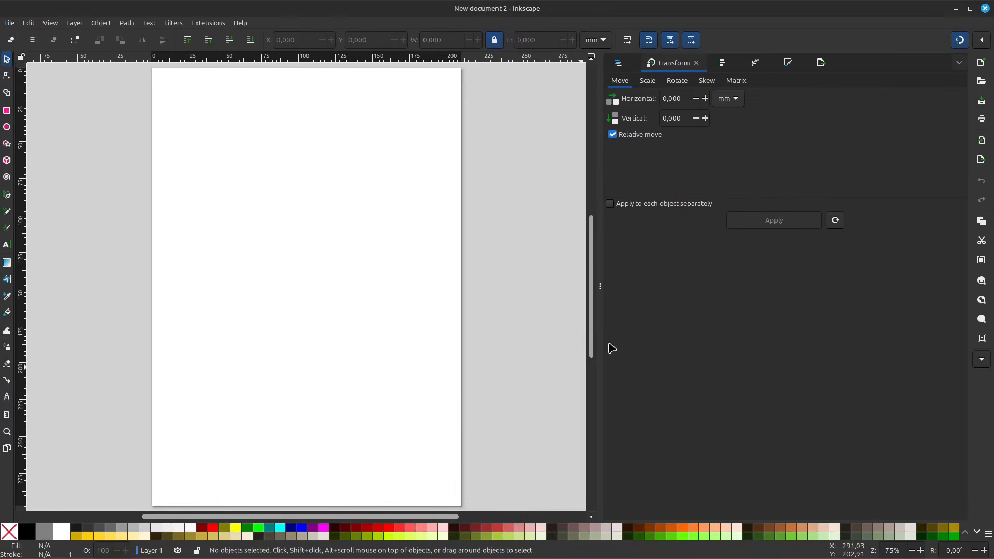
left_click_drag(600, 287, 719, 288)
scroll(403, 300, "down", 1)
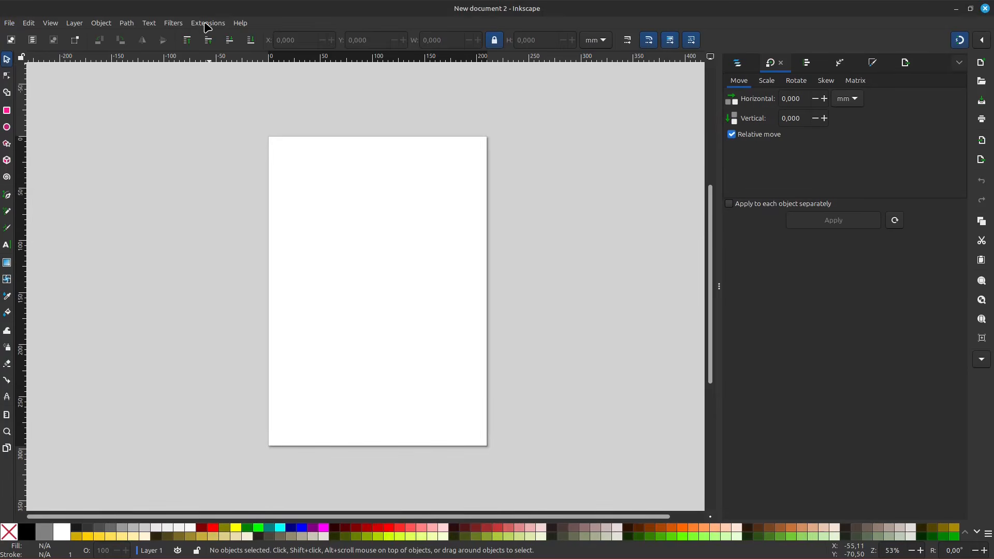
Step: Create regular guides crossing at the page centre with the Guides Creator extension, using 2 columns and 2 rows
left_click(207, 24)
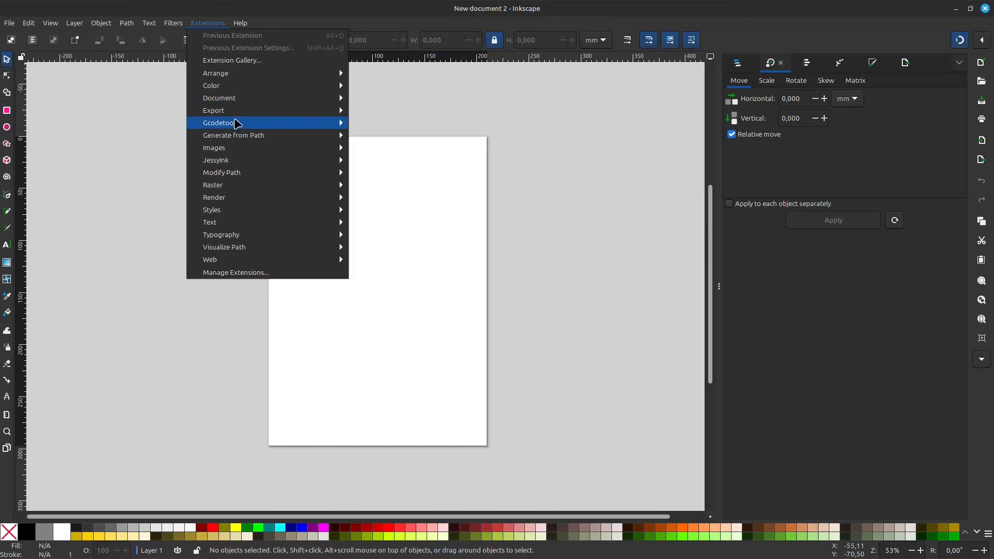
mouse_move(325, 100)
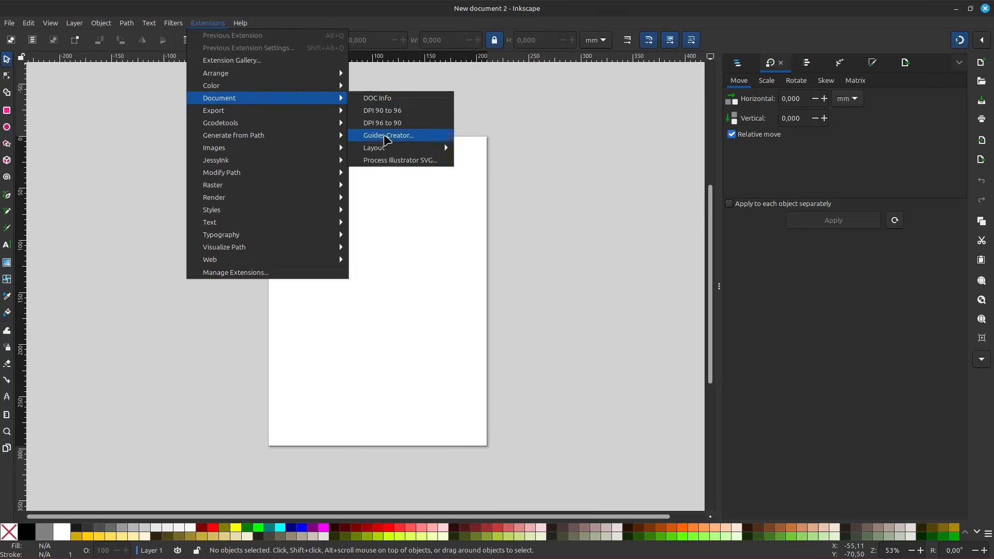
left_click(372, 135)
left_click_drag(486, 139, 567, 118)
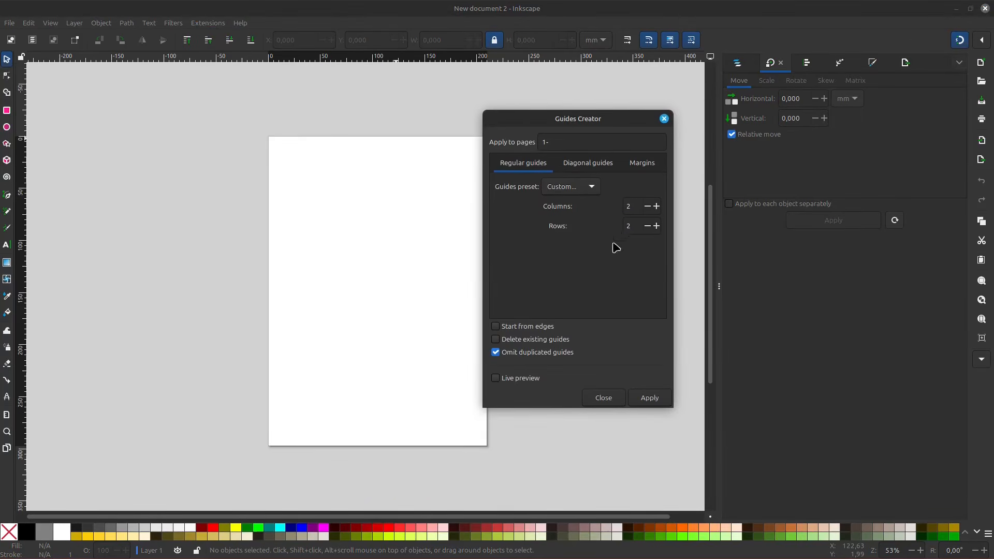
left_click(649, 394)
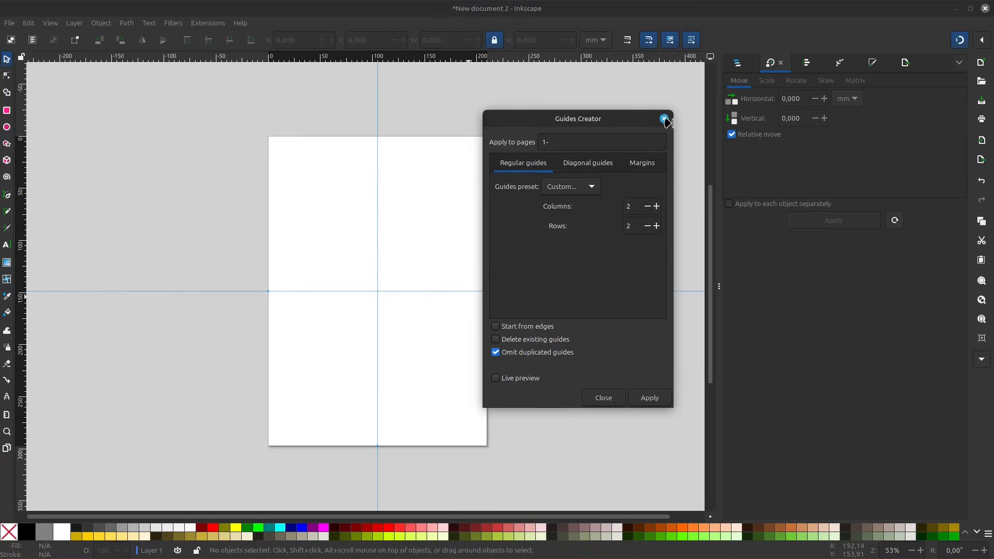
left_click(664, 118)
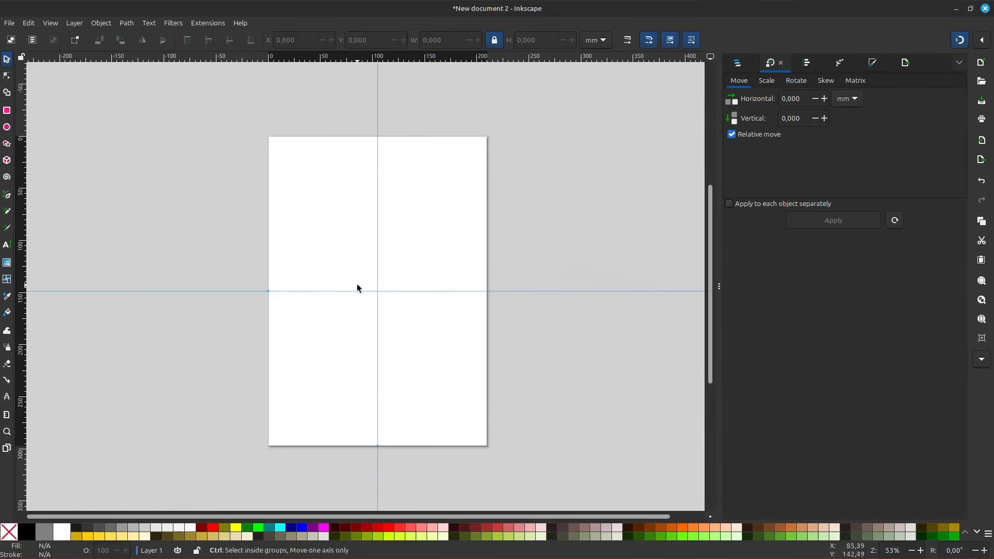
Step: Review the advanced snapping options, including bounding boxes, nodes, alignment and guide lines
scroll(357, 286, "up", 1)
left_click(974, 46)
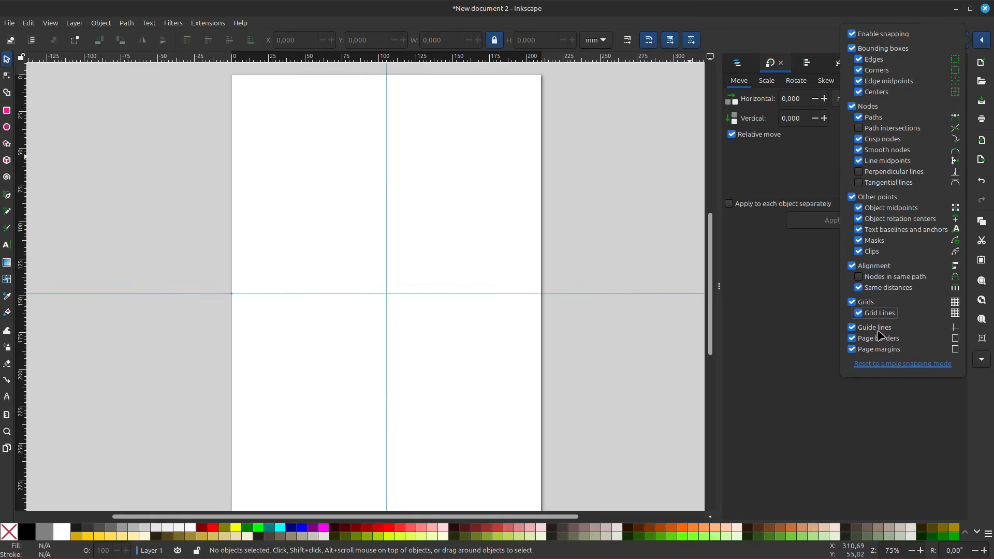
left_click(525, 207)
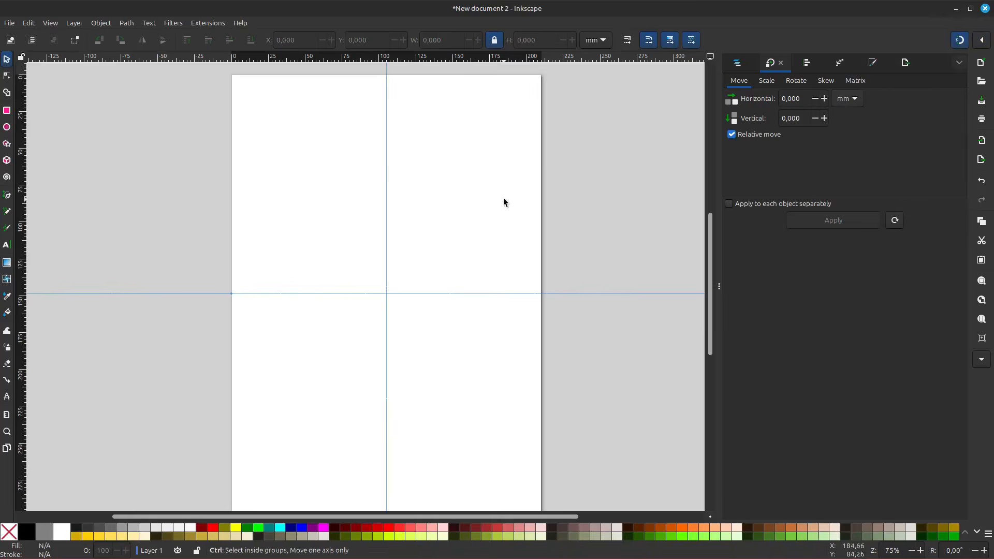
scroll(501, 198, "down", 1)
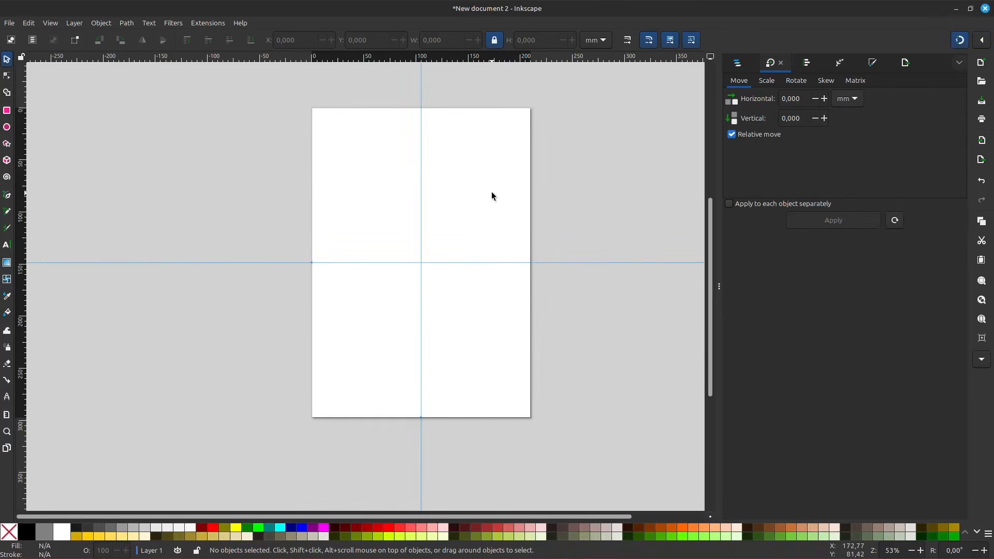
Step: Draw a perfect circle about 100 mm in diameter on the upper part of the page
left_click(6, 128)
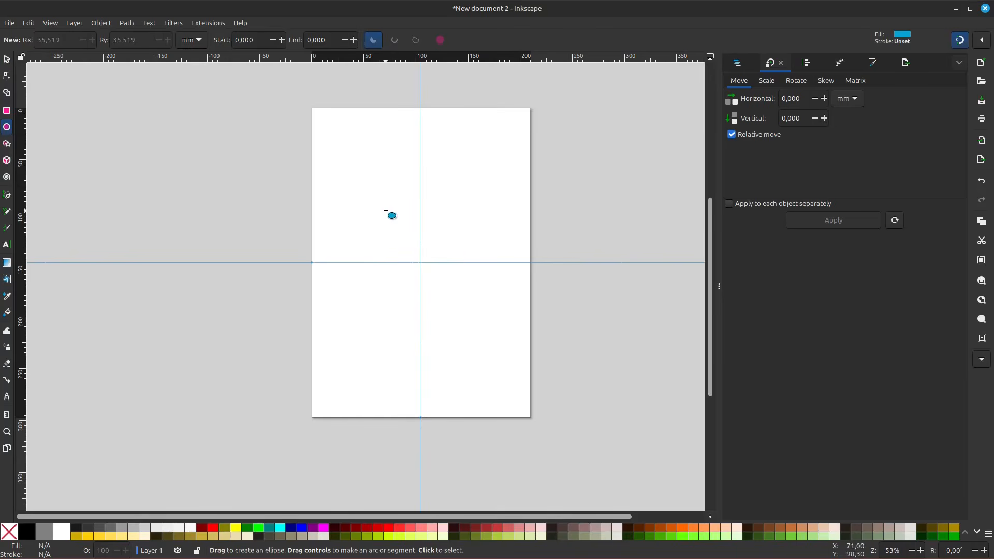
key("ctrl+shift")
left_click_drag(390, 214, 441, 257)
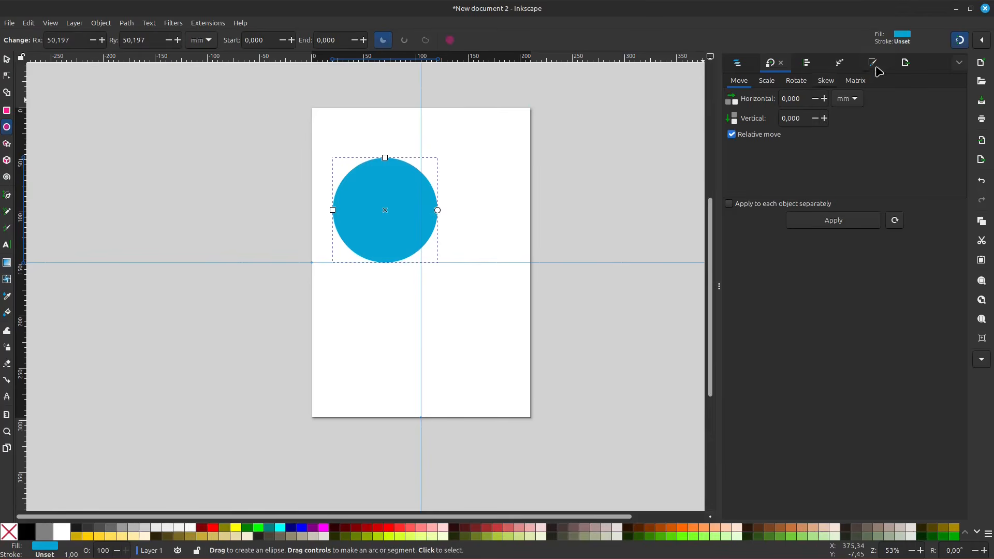
Step: Check the circle's stroke paint and set its flat fill colour to 0da1cdff
left_click(874, 65)
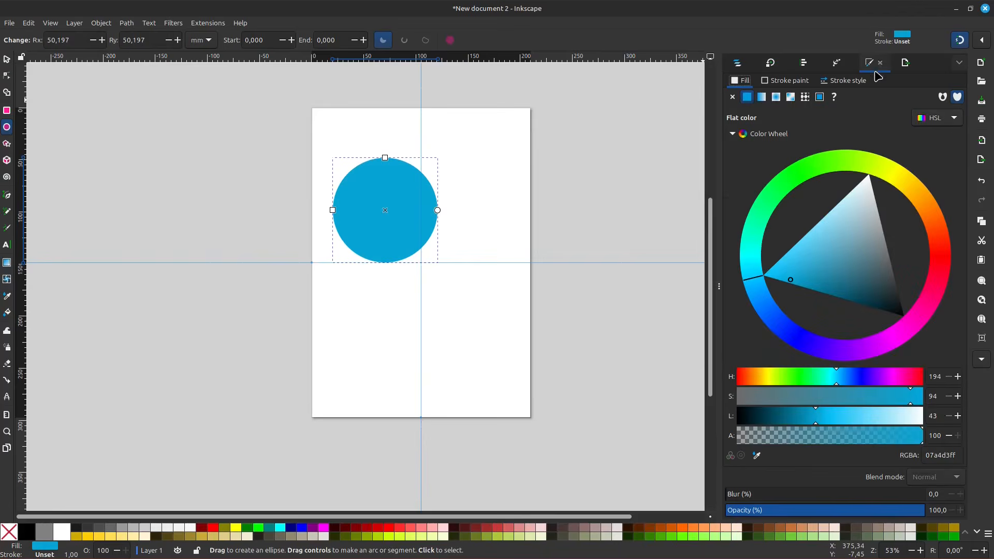
left_click(792, 82)
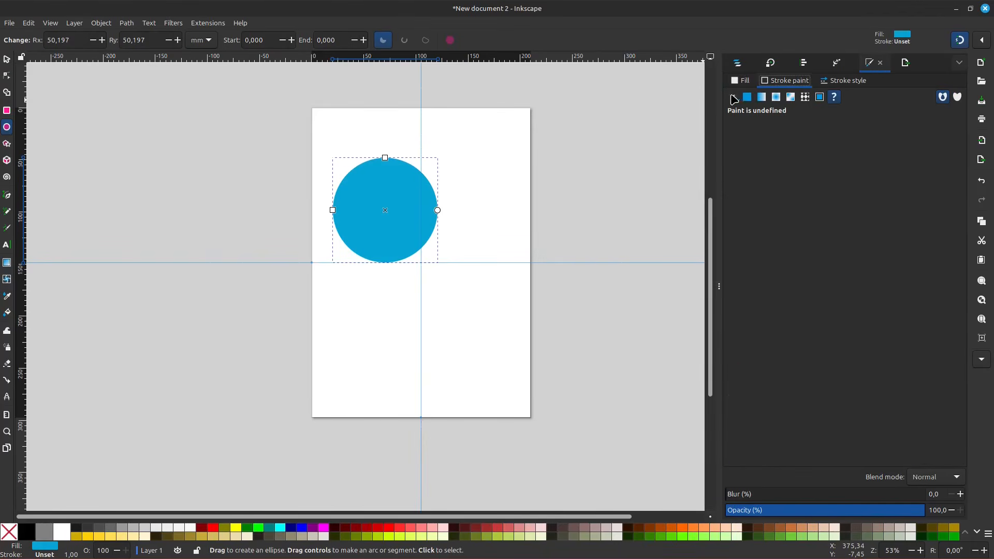
left_click(744, 81)
left_click_drag(791, 280, 796, 279)
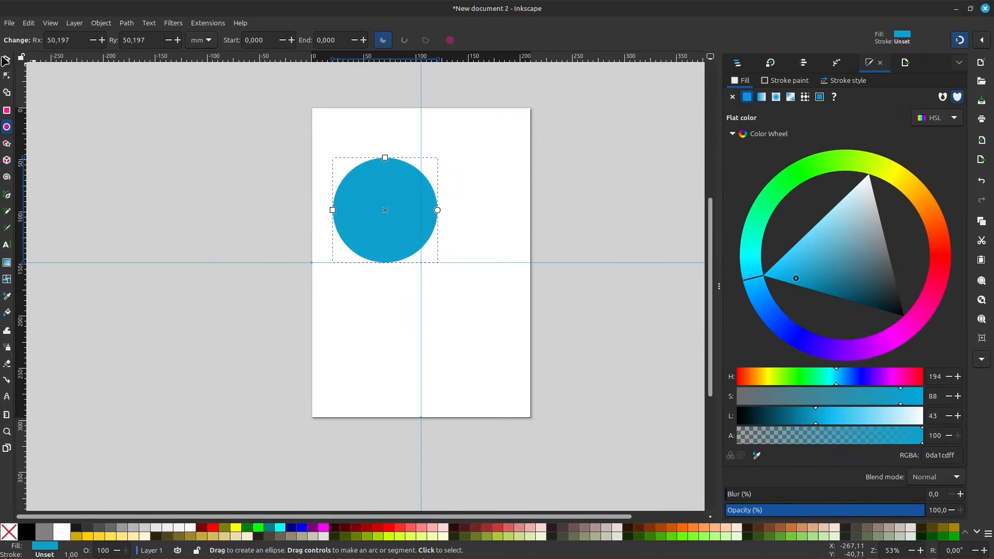
Step: Move the circle so its centre snaps to the intersection of the two page guides
left_click(6, 61)
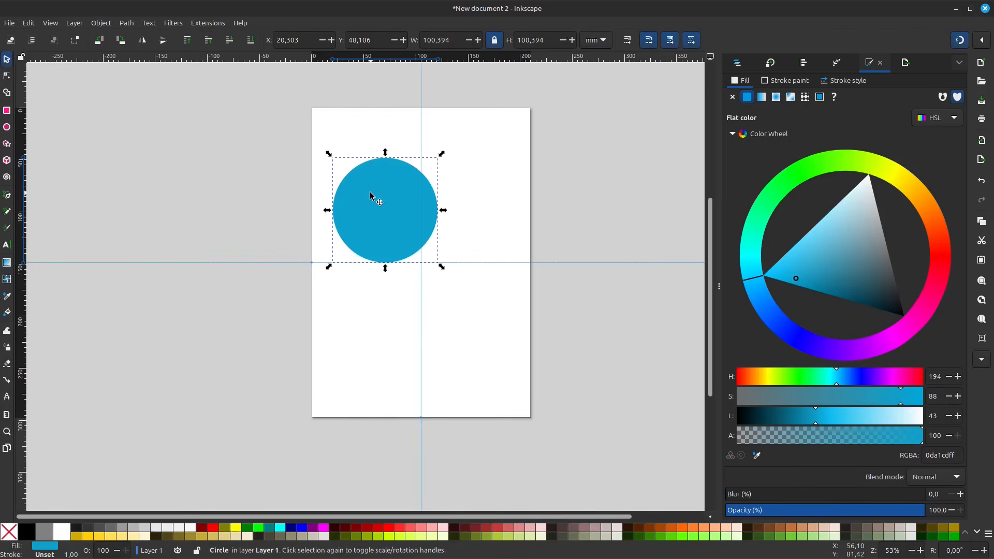
left_click_drag(370, 196, 414, 250)
scroll(451, 296, "up", 2)
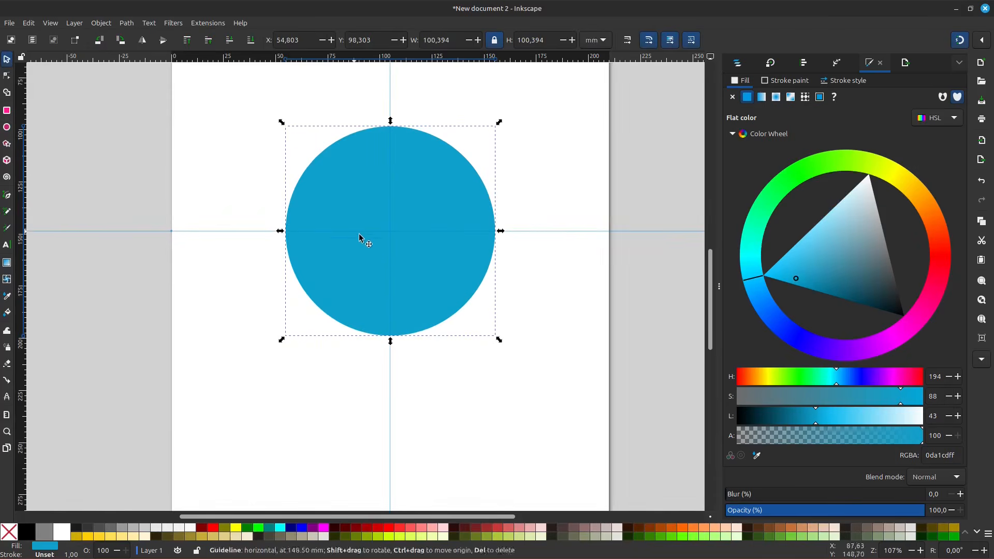
scroll(361, 228, "down", 1)
scroll(361, 212, "down", 1)
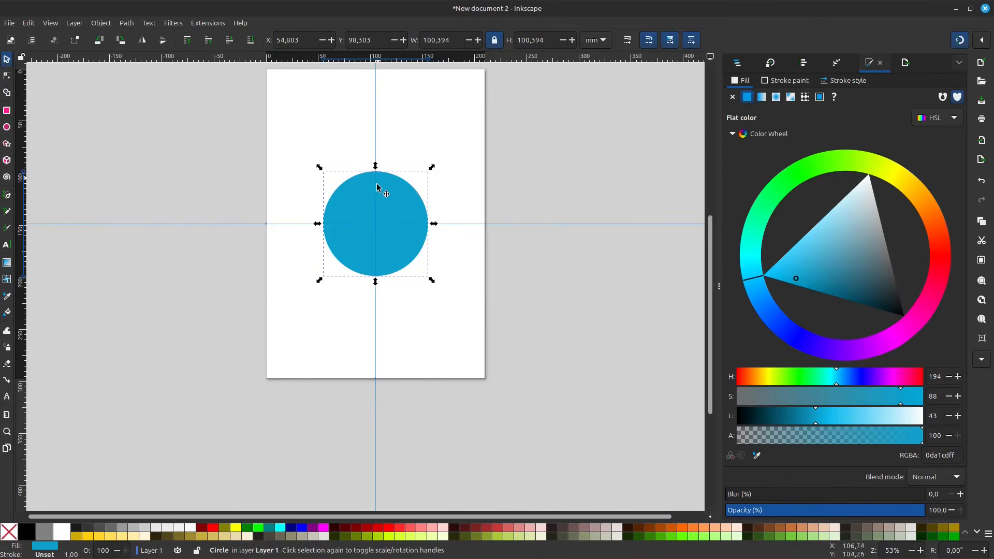
Step: Duplicate the centre circle and snap the copy to its upper right, touching both guides at X 105 mm and Y 48.106 mm
key("ctrl")
key("ctrl+d")
left_click_drag(390, 239, 435, 201)
scroll(435, 202, "up", 1)
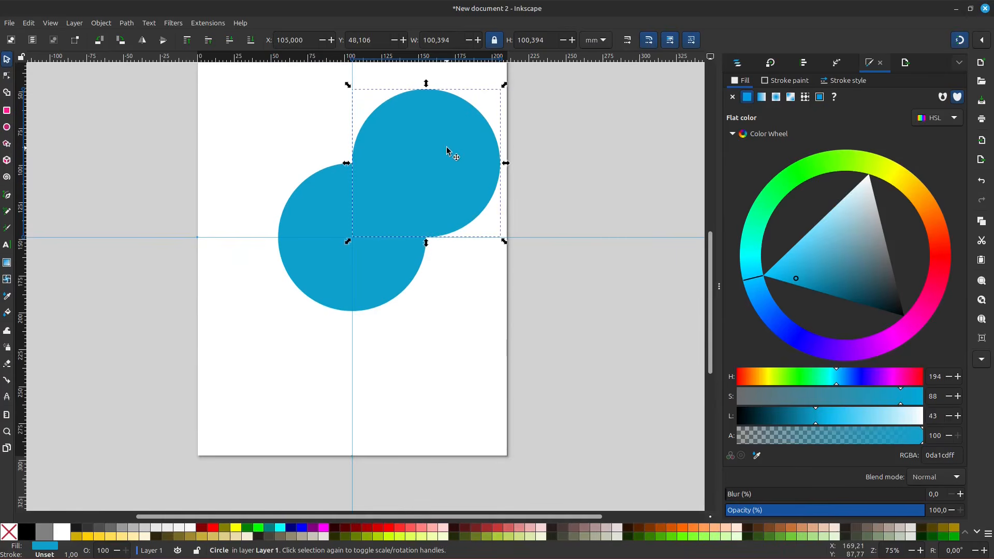
Step: Duplicate the upper-right circle and move the copy horizontally to the other side of the vertical guide, at X 4.606 mm
key("ctrl")
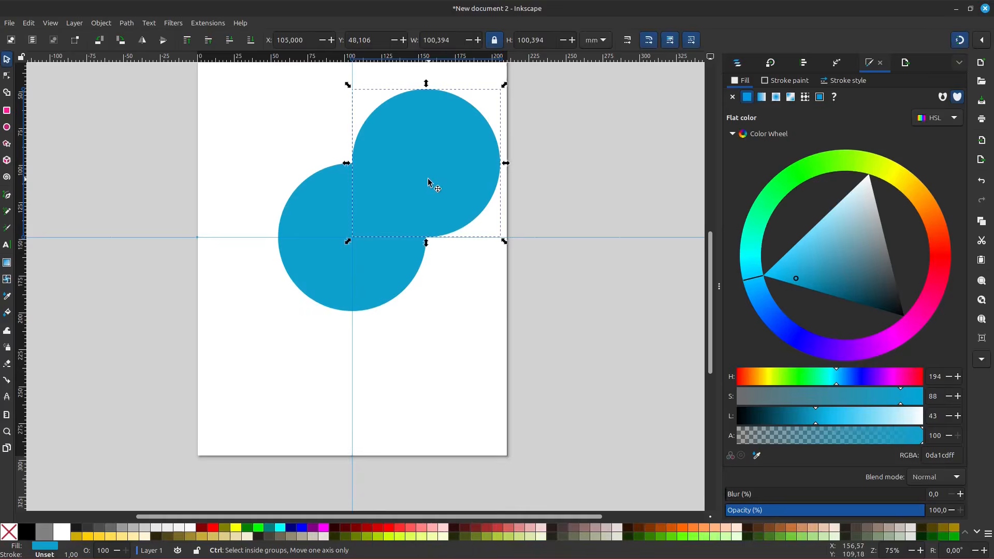
scroll(429, 182, "up", 1)
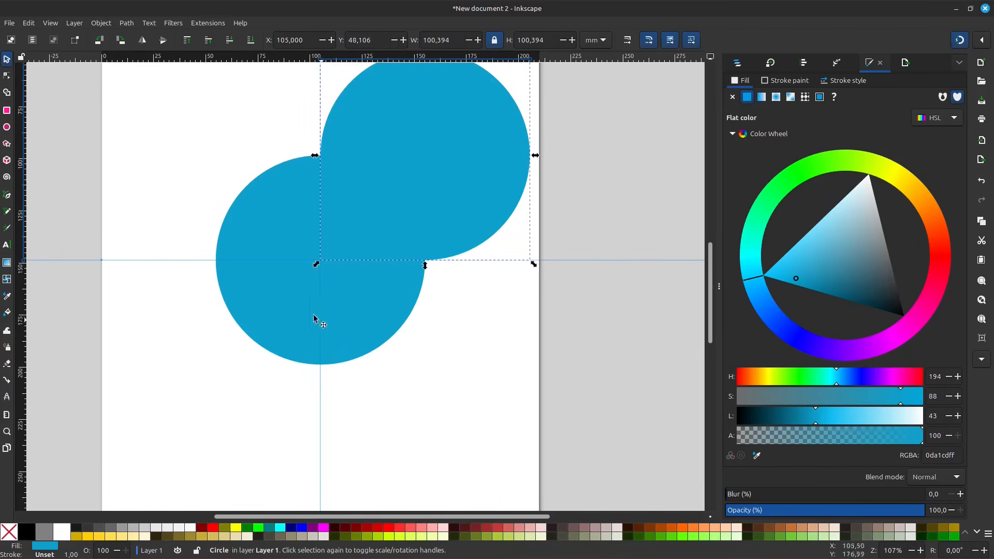
scroll(435, 256, "down", 1)
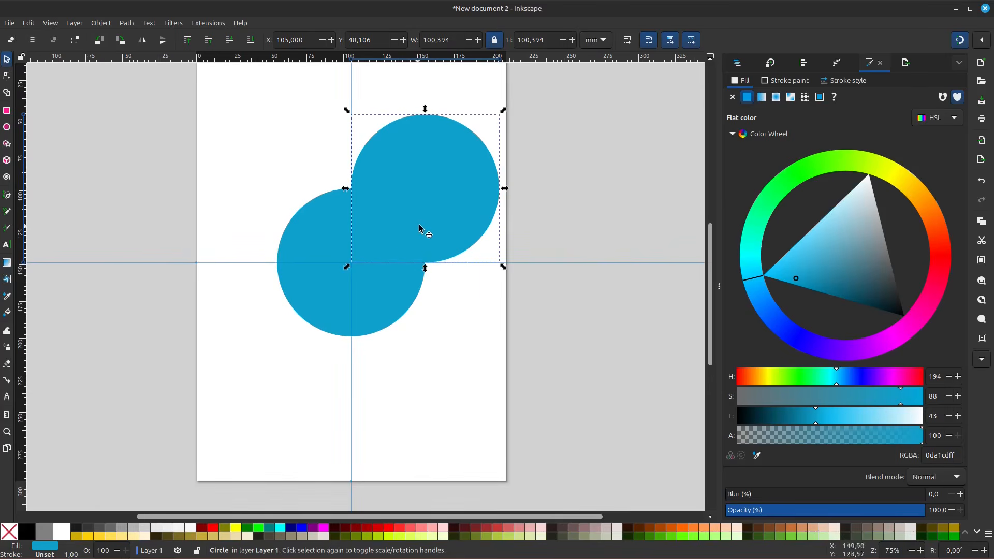
left_click_drag(434, 217, 282, 213)
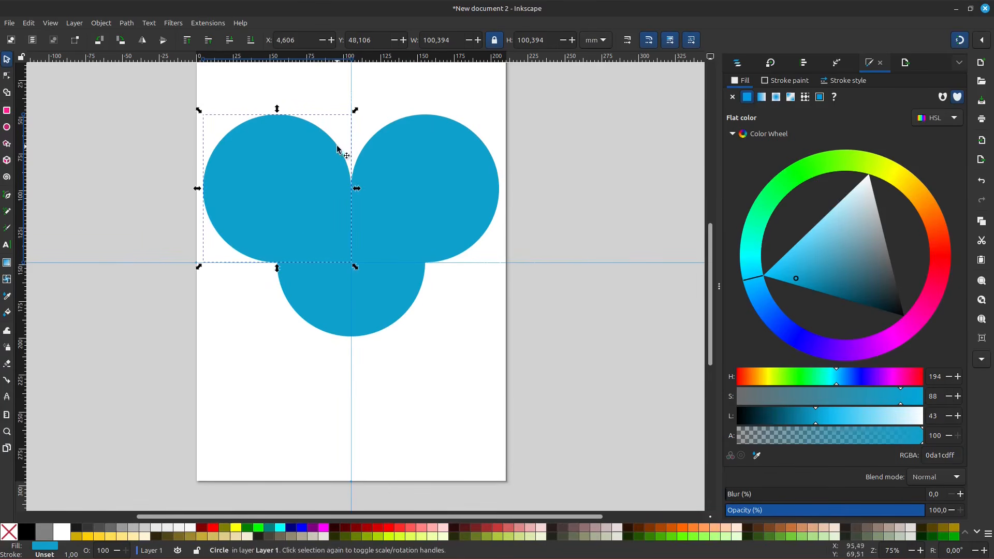
scroll(339, 145, "down", 1)
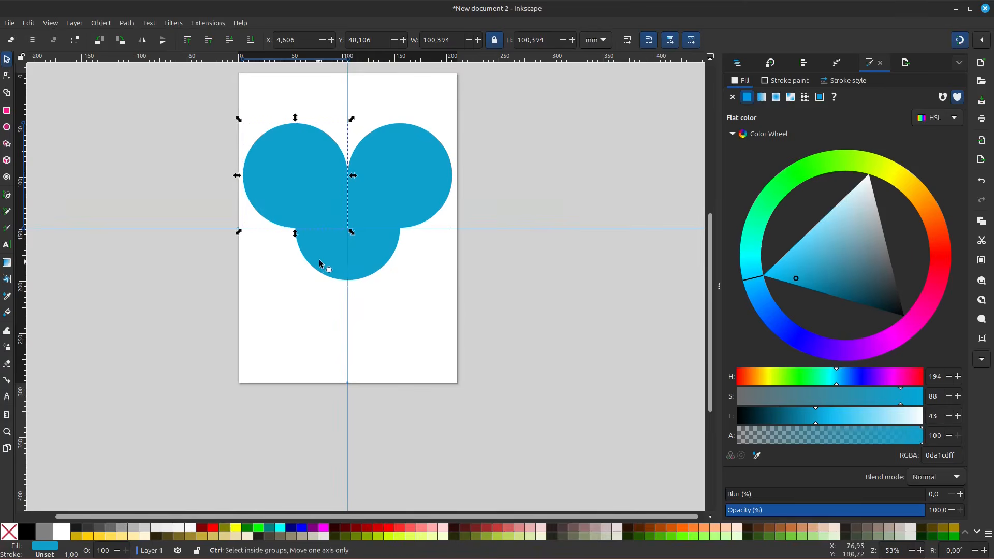
Step: Duplicate the two upper circles together and move the copies straight down below the horizontal guide, to Y 148.5 mm
scroll(342, 246, "up", 1)
left_click(448, 135, "shift")
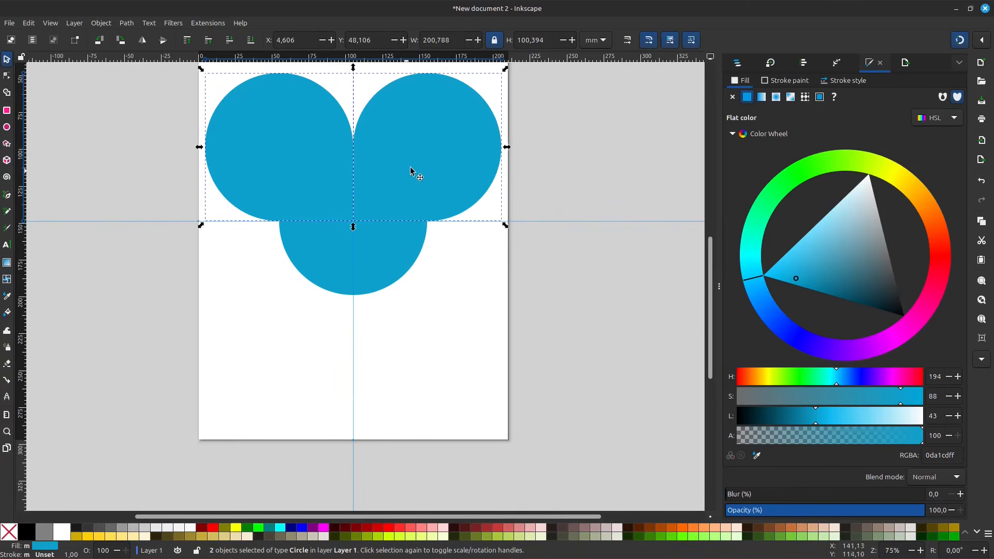
left_click_drag(418, 155, 412, 320)
scroll(409, 314, "up", 1)
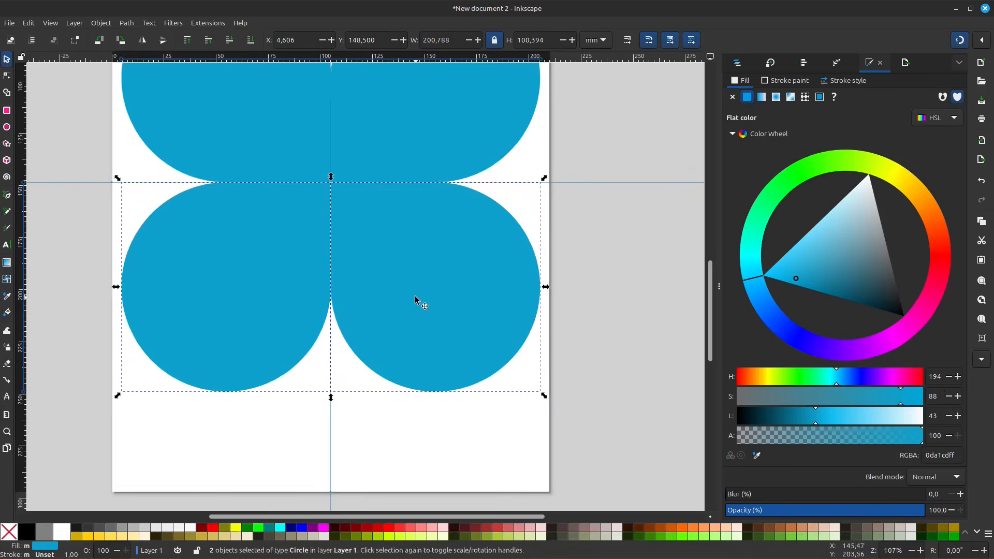
scroll(422, 295, "down", 1)
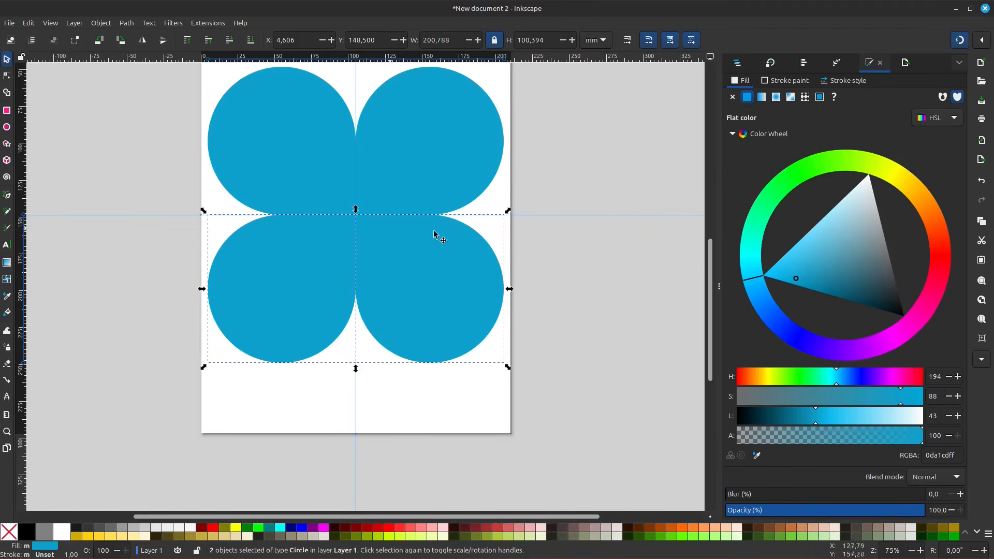
scroll(364, 279, "down", 1)
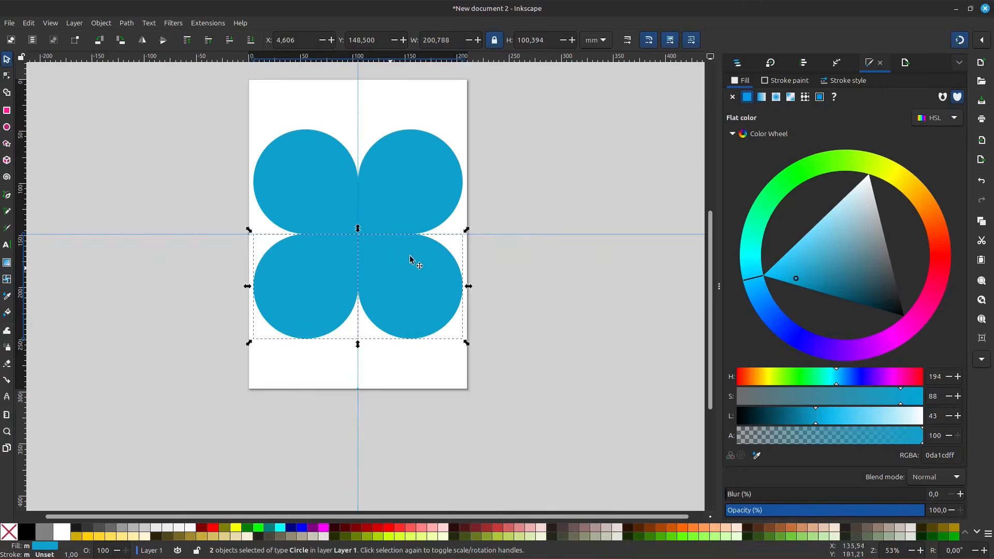
Step: Select all five overlapping circles and load them into the Shape Builder
left_click(503, 182)
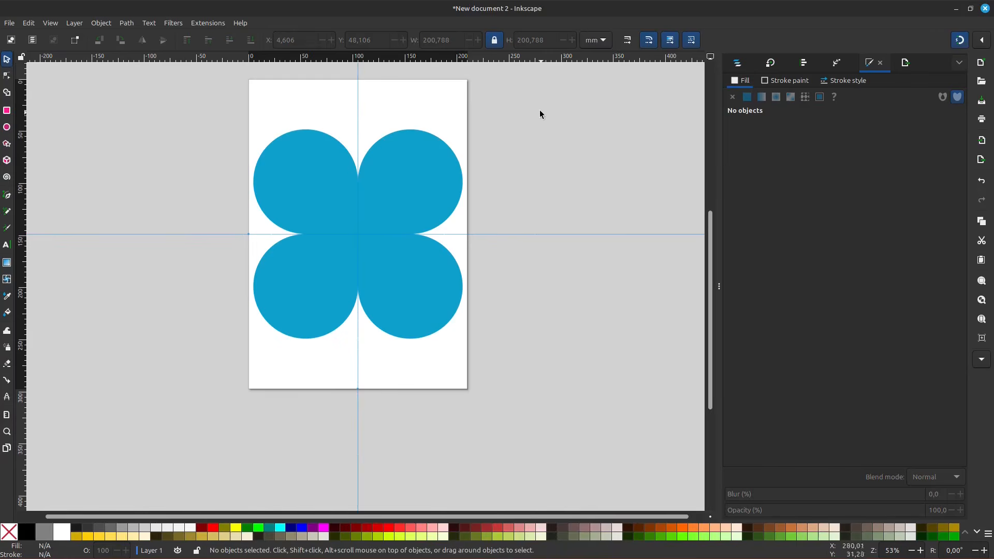
left_click_drag(526, 90, 176, 383)
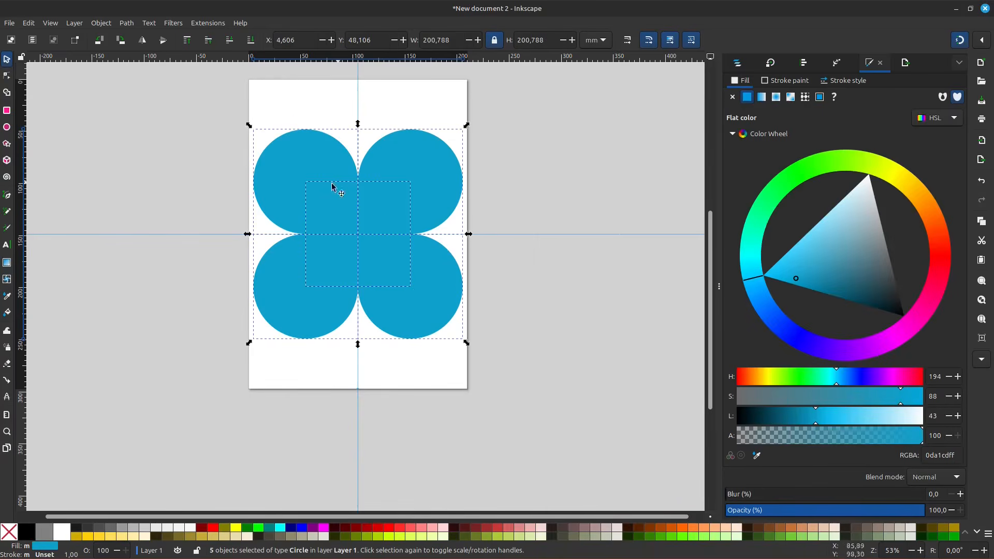
left_click(7, 94)
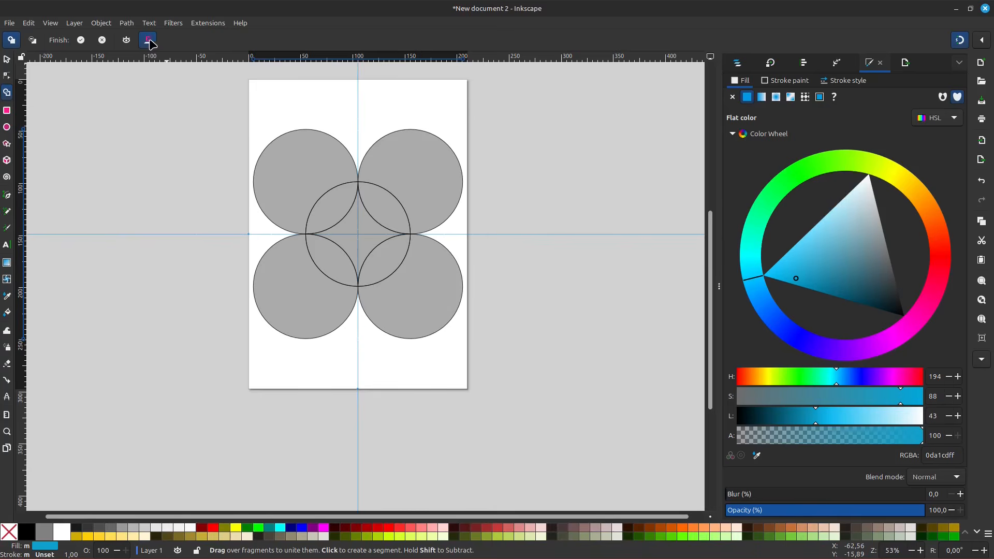
scroll(369, 315, "up", 2)
scroll(337, 215, "down", 2)
scroll(314, 157, "up", 2)
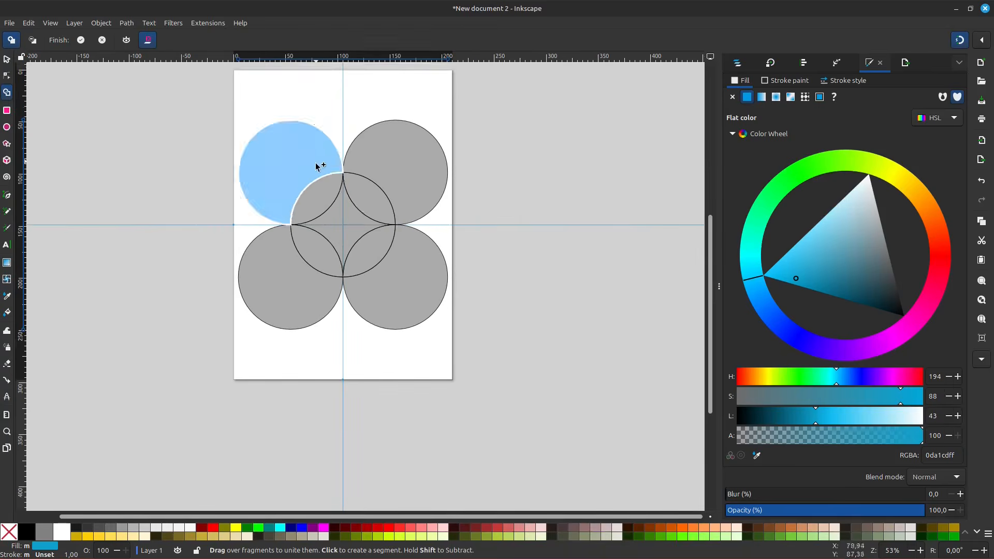
Step: Create segments from the four lens-shaped overlaps around the central star and apply the Shape Builder result
scroll(321, 206, "up", 1)
left_click(322, 204)
left_click(391, 196)
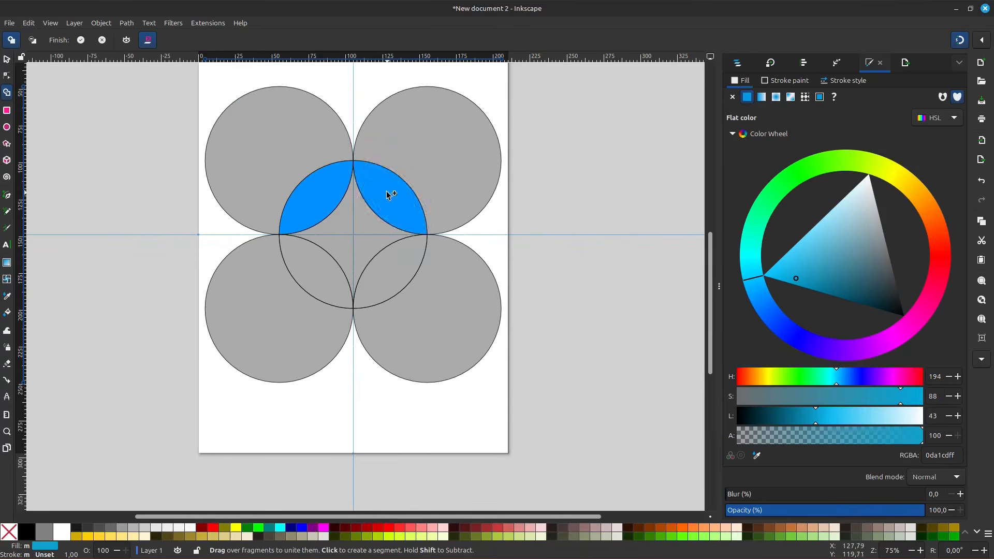
left_click(392, 275)
left_click(318, 276)
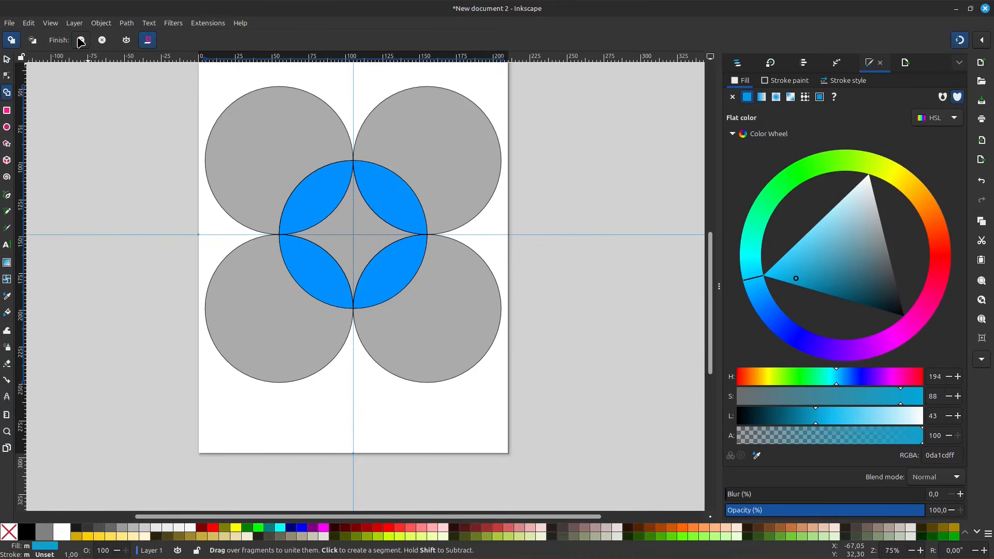
left_click(82, 42)
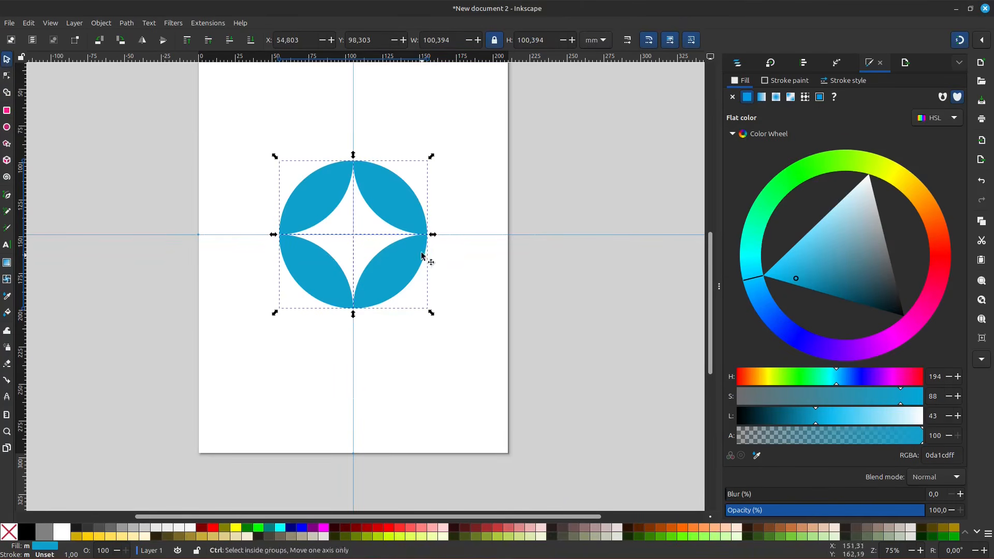
Step: Convert the four petal shapes into a pattern and move the resulting tile off the page to X -181.814 mm, Y -11.931 mm
scroll(414, 244, "up", 1)
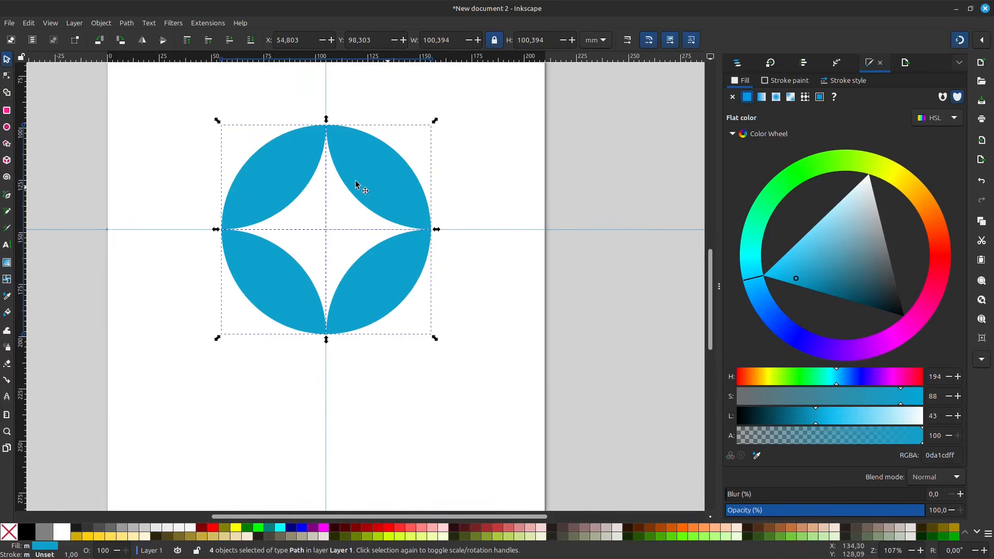
scroll(289, 283, "down", 1)
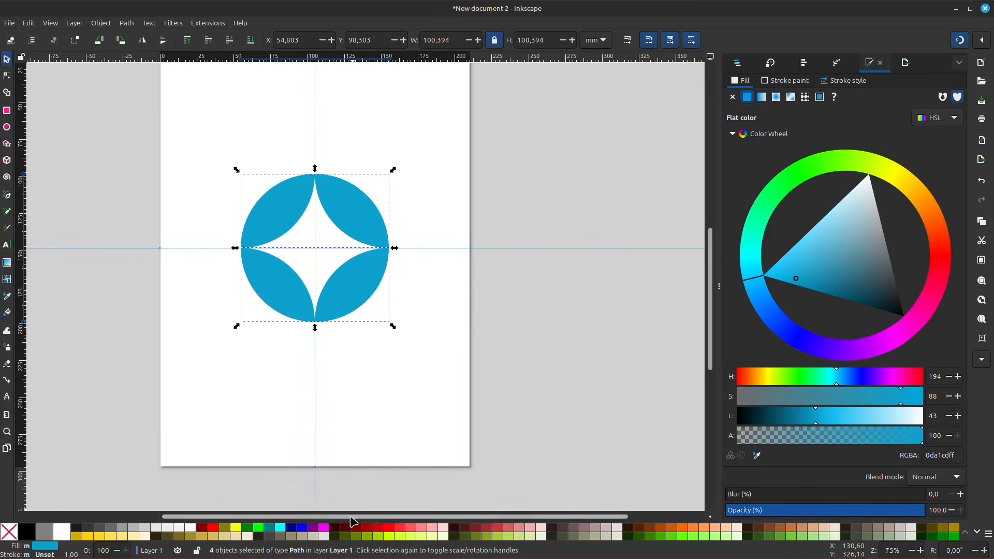
left_click_drag(352, 521, 325, 521)
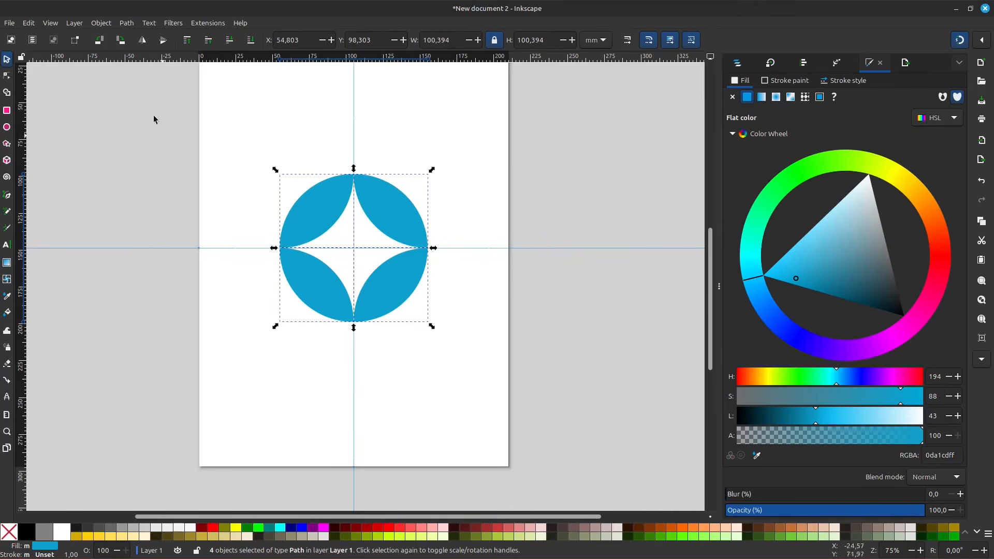
left_click(101, 22)
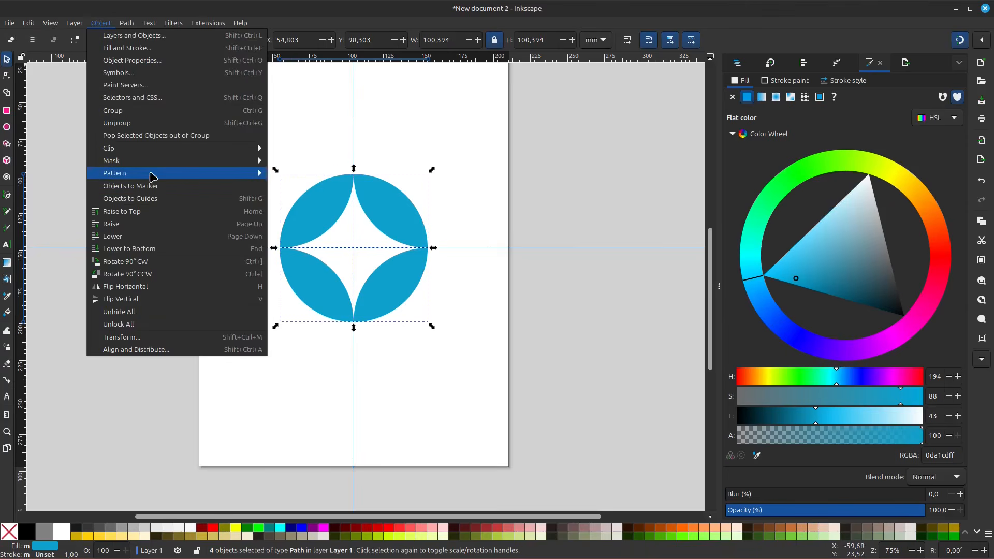
mouse_move(202, 176)
left_click(298, 174)
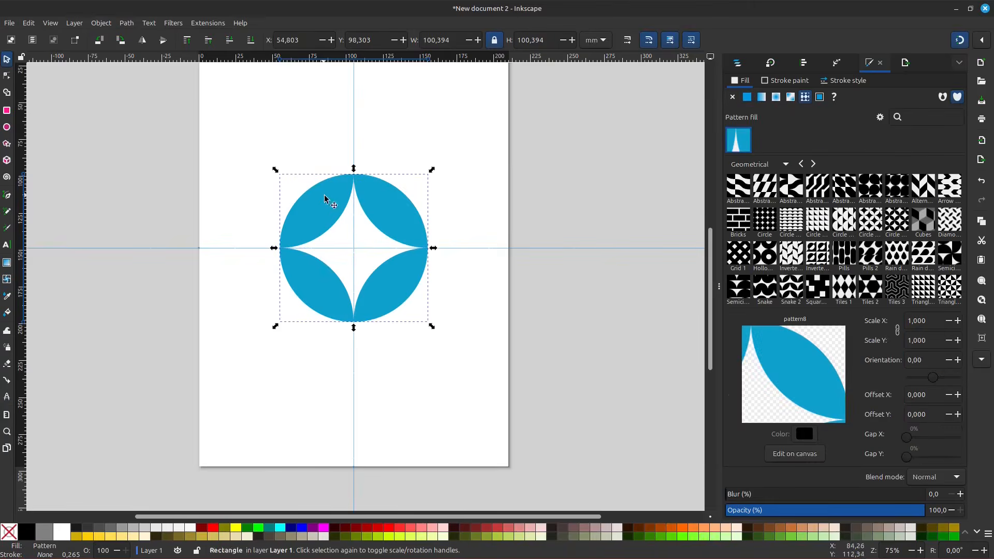
scroll(334, 224, "down", 2)
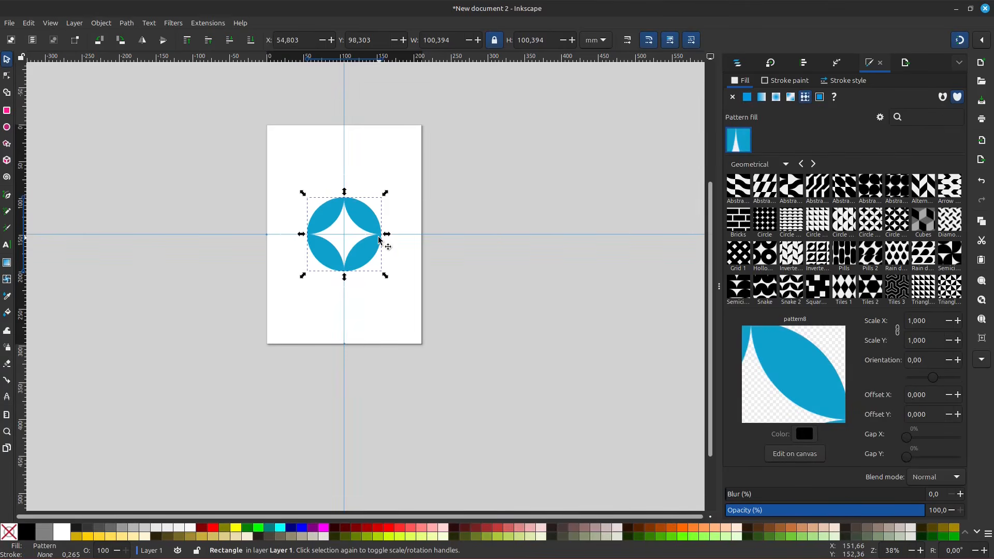
left_click_drag(329, 221, 155, 140)
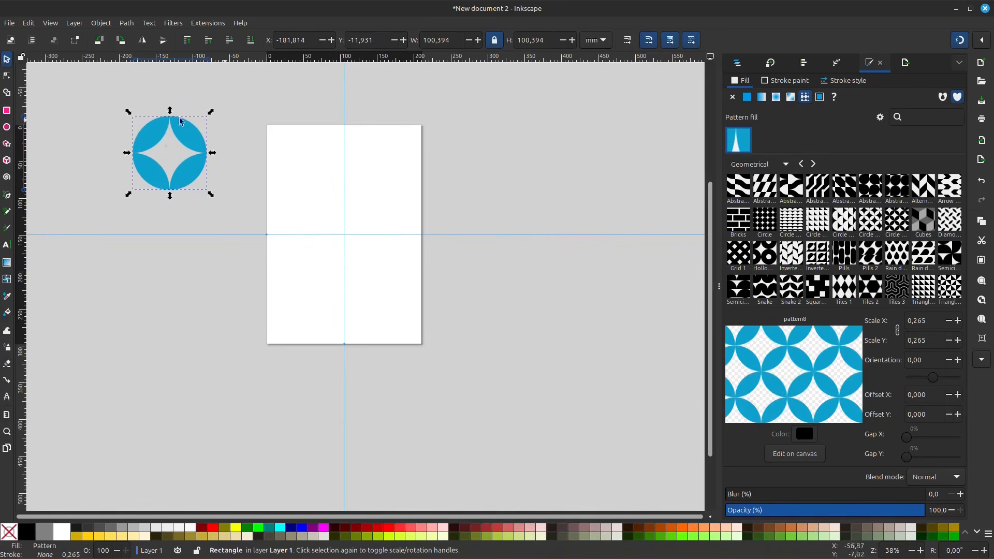
Step: Draw a rectangle about 268 by 201 mm across the page and fill it with the petal pattern
left_click(7, 112)
scroll(335, 260, "up", 1)
left_click_drag(221, 136, 494, 338)
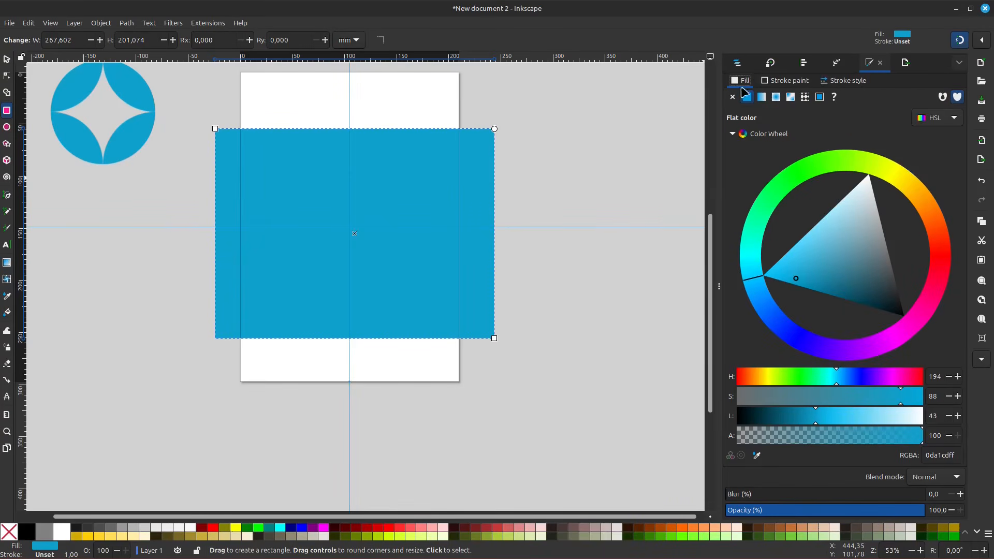
left_click(805, 98)
scroll(369, 267, "down", 1)
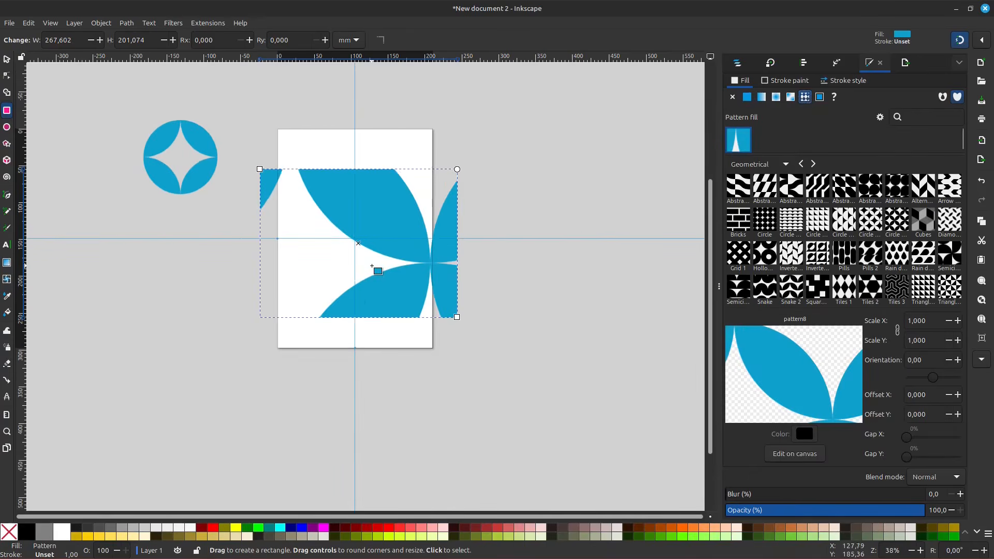
scroll(371, 266, "down", 1)
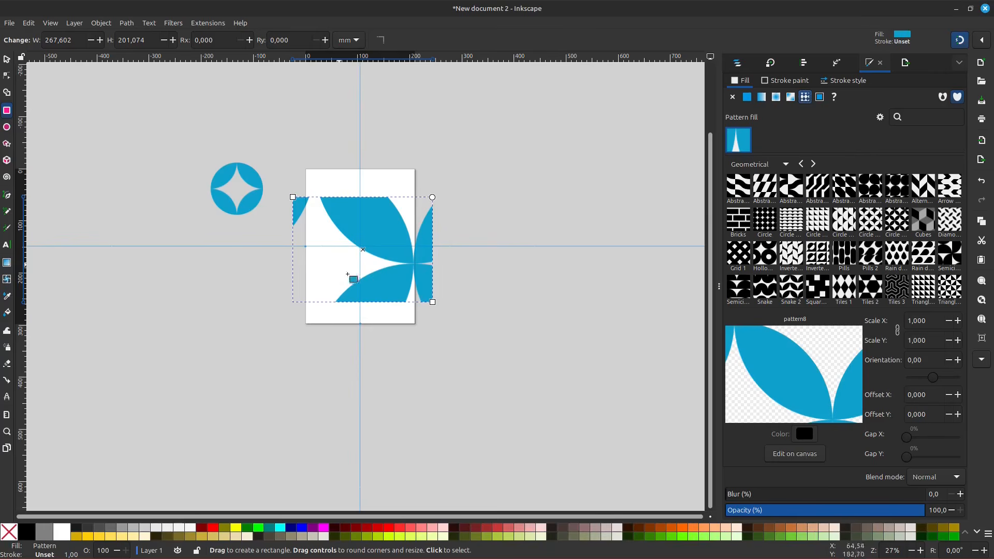
Step: Set the rectangle's pattern fill scale to 0.100 in X and Y
left_click(948, 321)
left_click(948, 321)
left_click(948, 321)
left_click(948, 321)
left_click(948, 321)
left_click(948, 321)
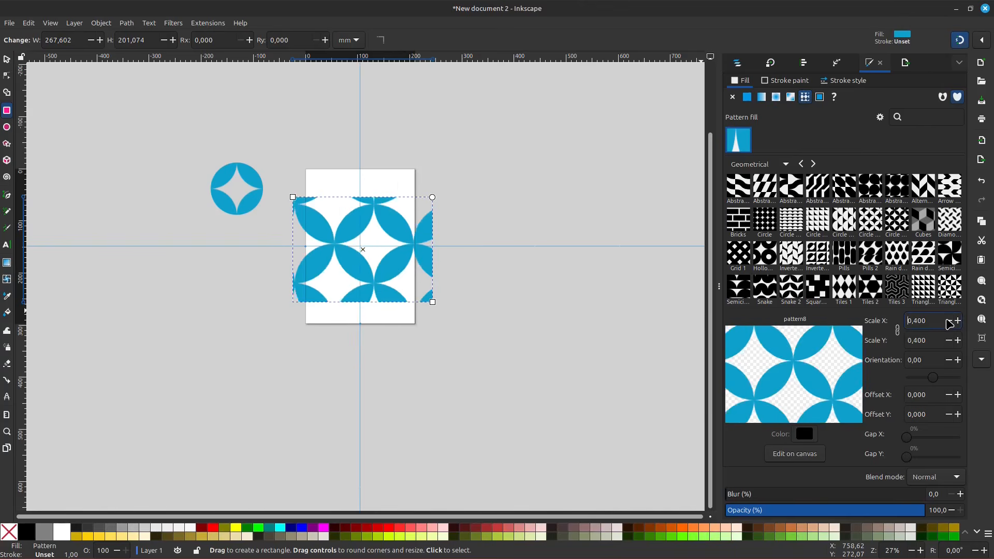
left_click(948, 321)
left_click(948, 321)
left_click(948, 321)
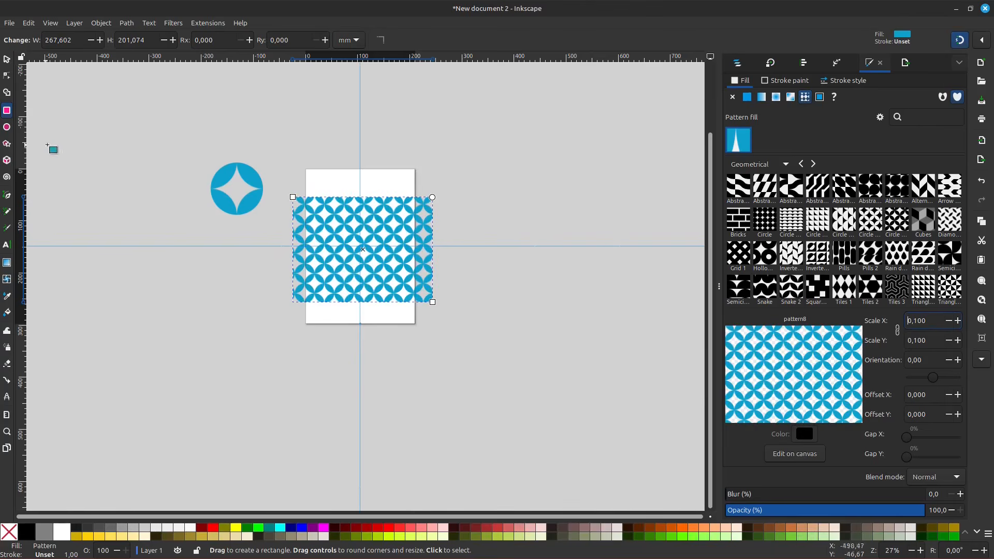
Step: Scale the rectangle's pattern fill down uniformly on the canvas to 0.080
left_click(7, 76)
scroll(381, 274, "up", 1, "ctrl")
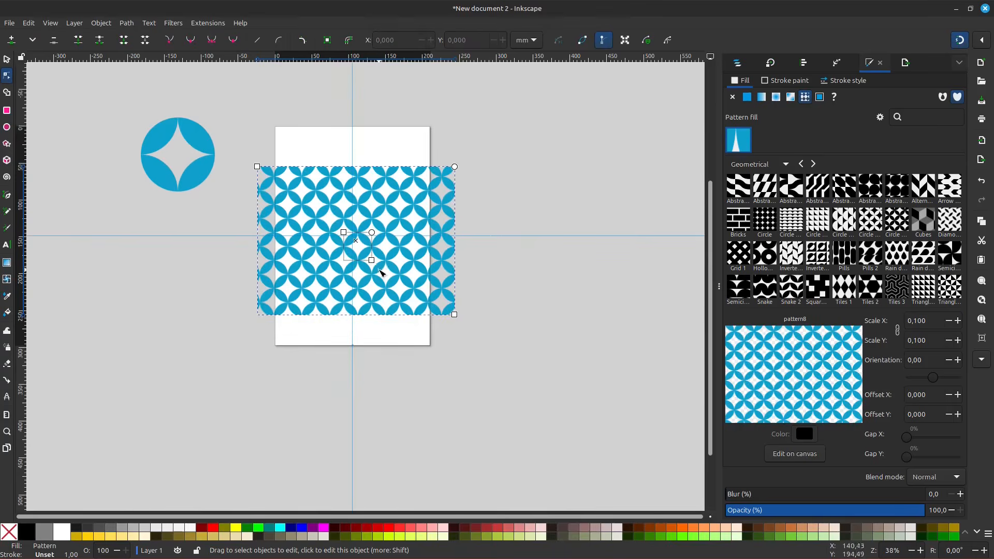
scroll(380, 268, "up", 1, "ctrl")
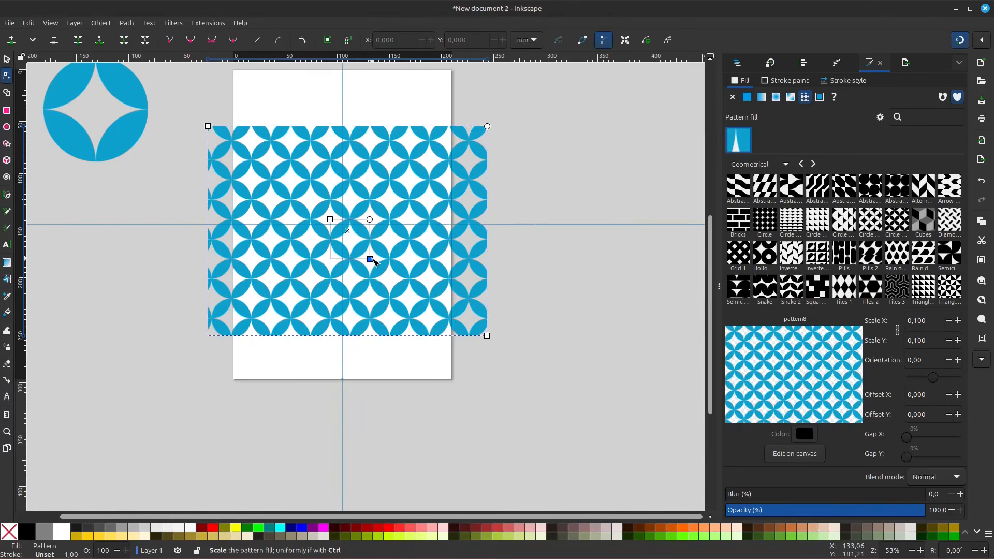
mouse_move(372, 260)
left_mouse_down()
mouse_move(383, 273)
mouse_move(366, 256)
mouse_move(358, 266)
left_mouse_up()
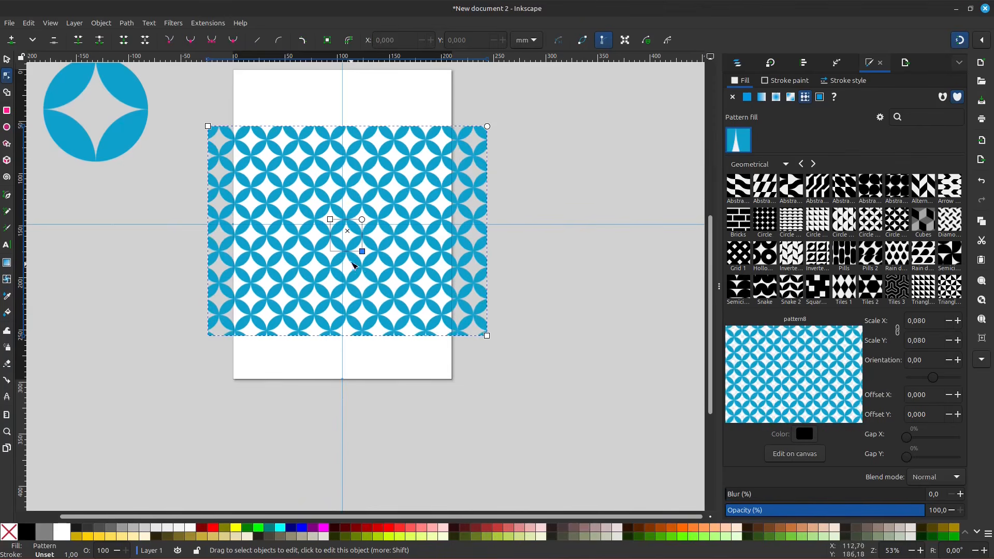
scroll(352, 268, "up", 1)
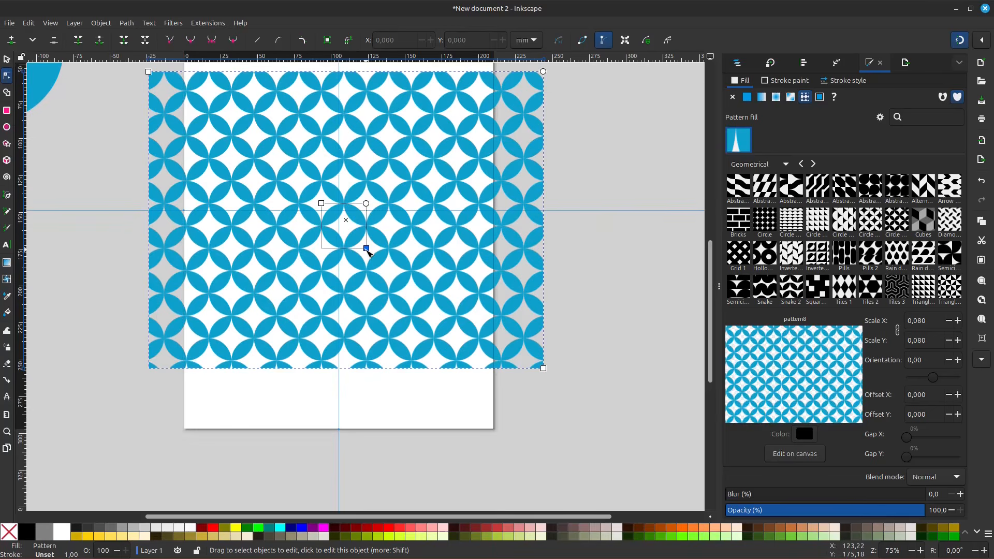
scroll(367, 251, "down", 1)
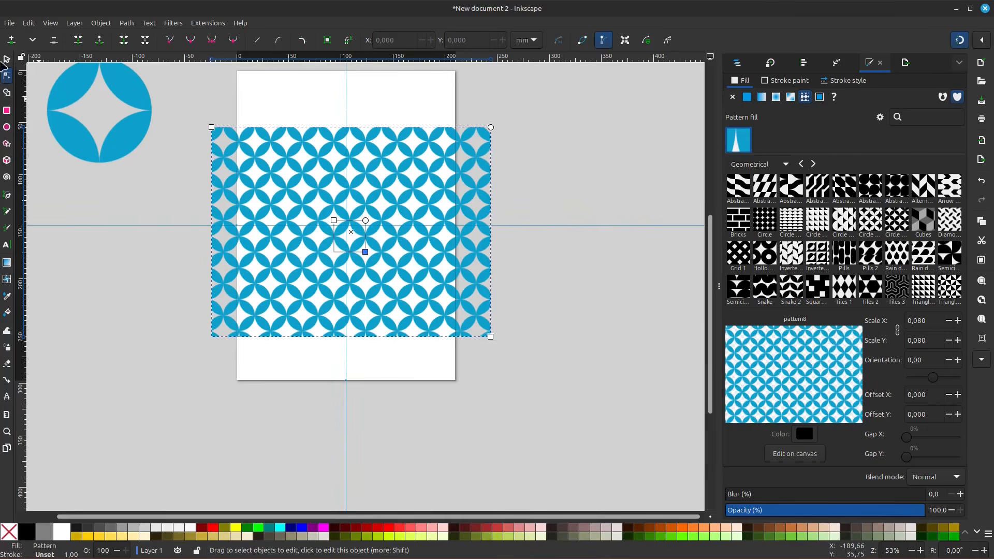
Step: Delete the pattern-filled rectangle from the page
left_click(7, 62)
scroll(271, 202, "down", 1)
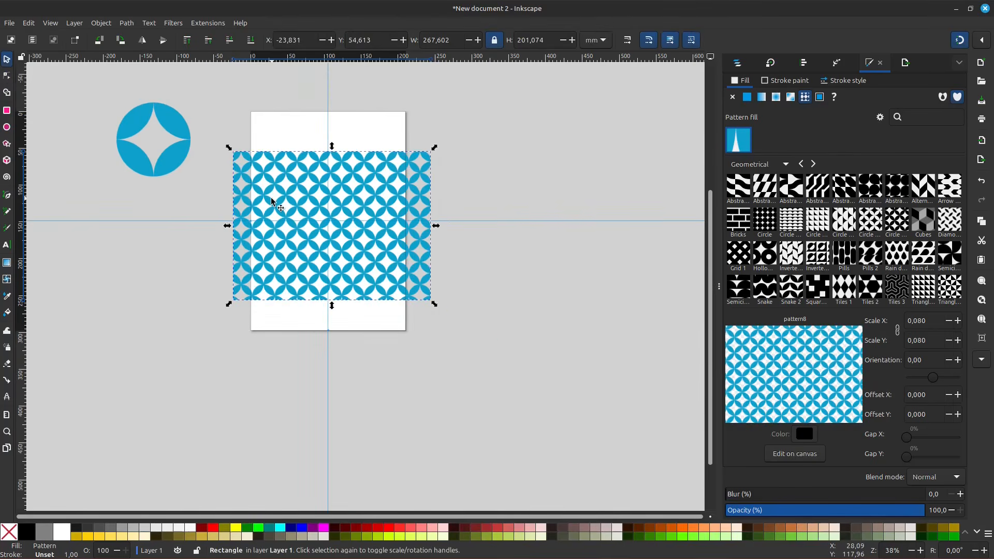
key("Delete")
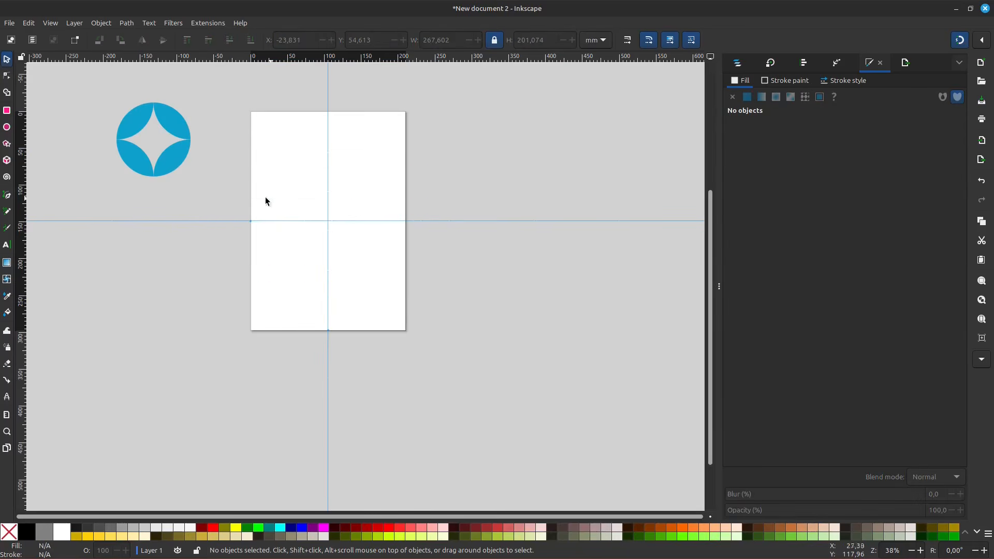
Step: Move the petal tile back onto the page near the guide intersection, at X 55.505 mm and Y 98.303 mm
left_click_drag(209, 92, 71, 197)
left_click_drag(177, 141, 312, 216)
scroll(312, 241, "up", 1)
left_click(400, 161)
scroll(360, 179, "up", 1)
left_click_drag(472, 120, 150, 359)
left_click_drag(285, 205, 281, 205)
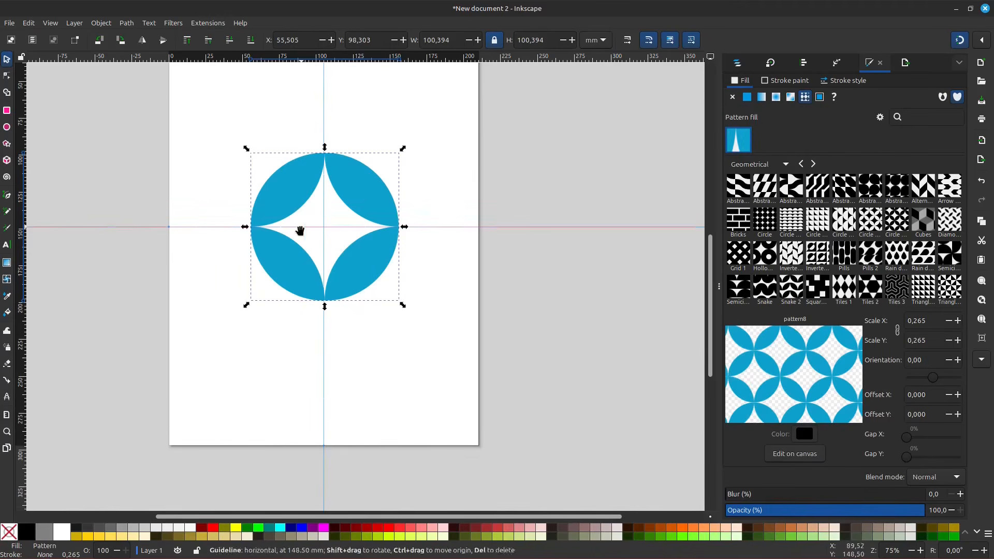
scroll(299, 223, "down", 1)
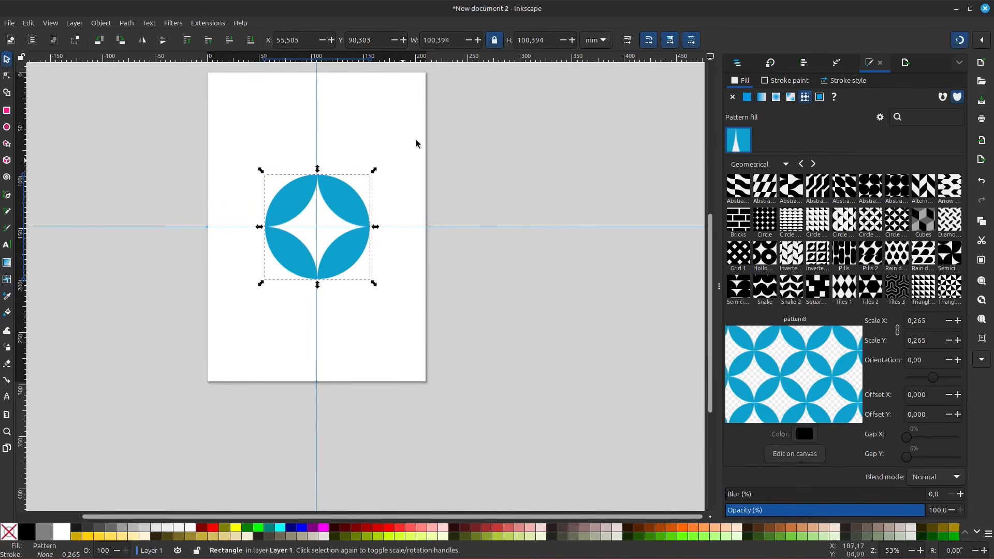
Step: Export the selected tile as the PNG file rect8.png, 379 by 379 px at 96 DPI
left_click(10, 22)
left_click(55, 173)
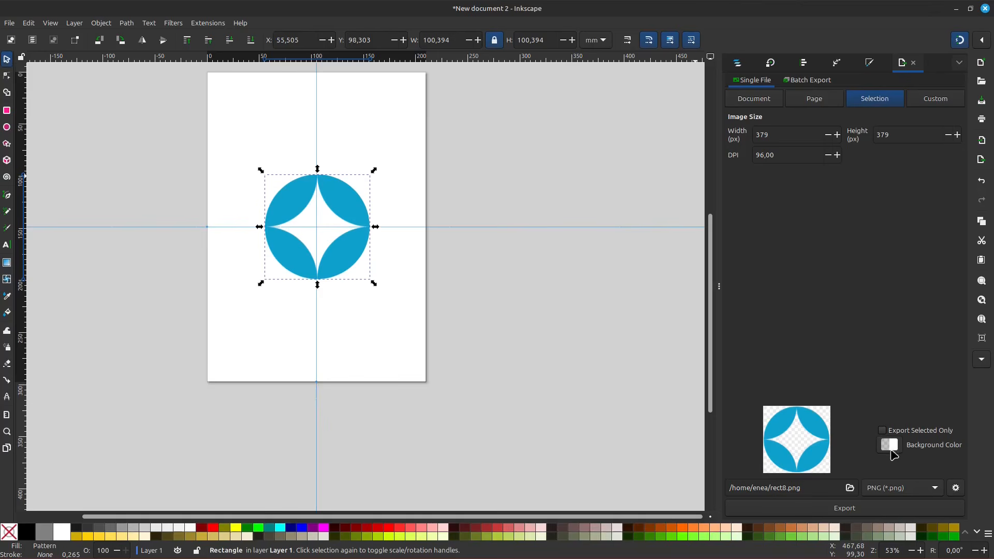
left_click(869, 513)
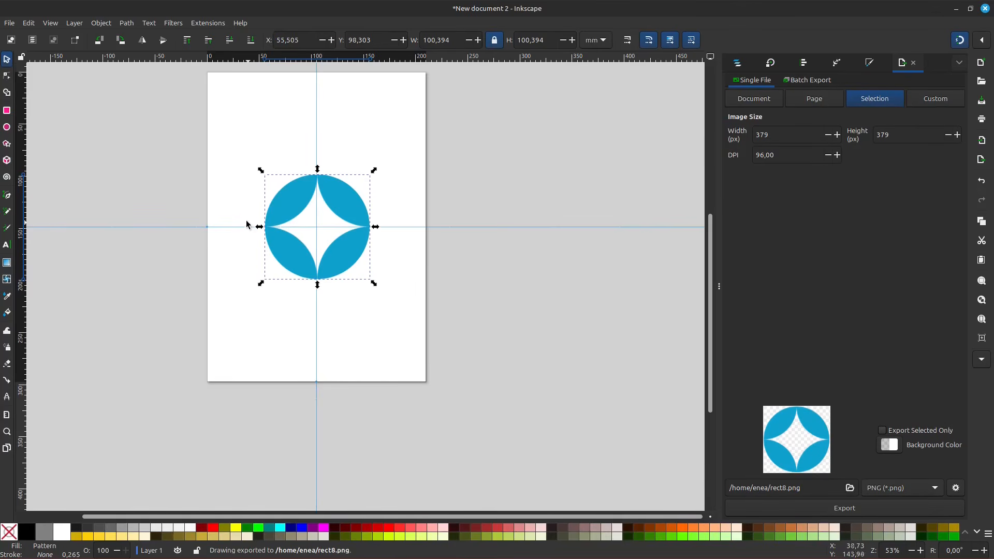
Step: Reselect the petal tile and align its centre to the vertical guide, at X 54.803 mm
left_click(215, 187)
scroll(223, 195, "up", 1, "ctrl")
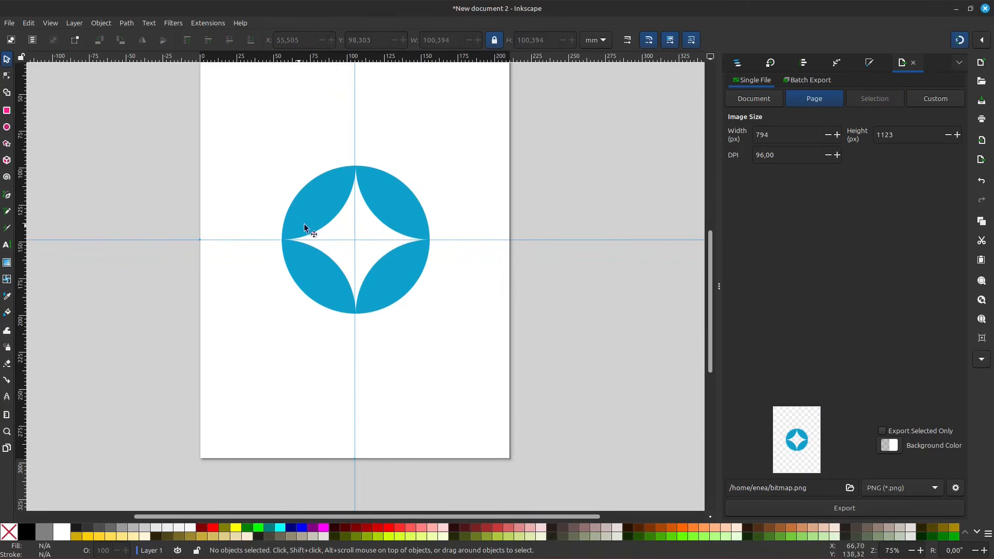
left_click(336, 216)
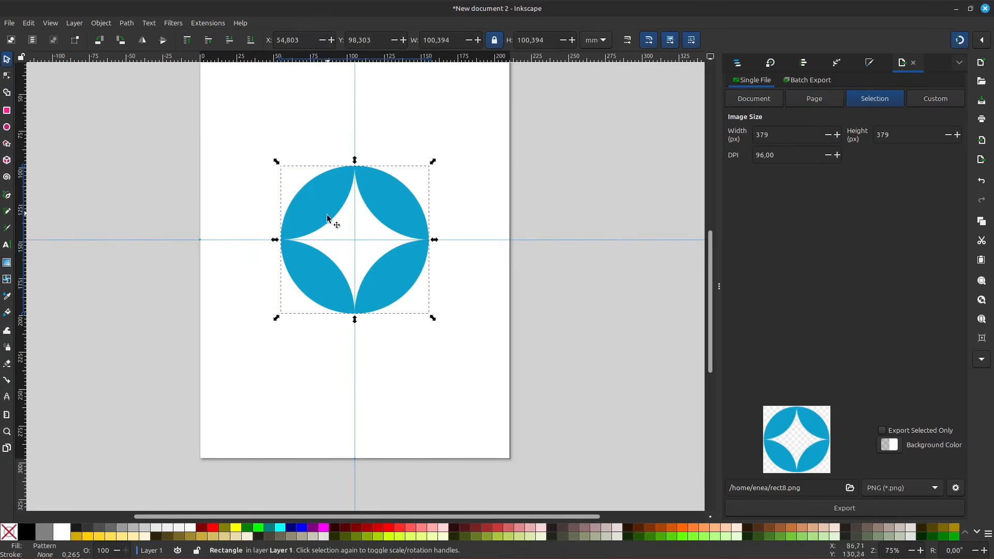
scroll(334, 240, "up", 1)
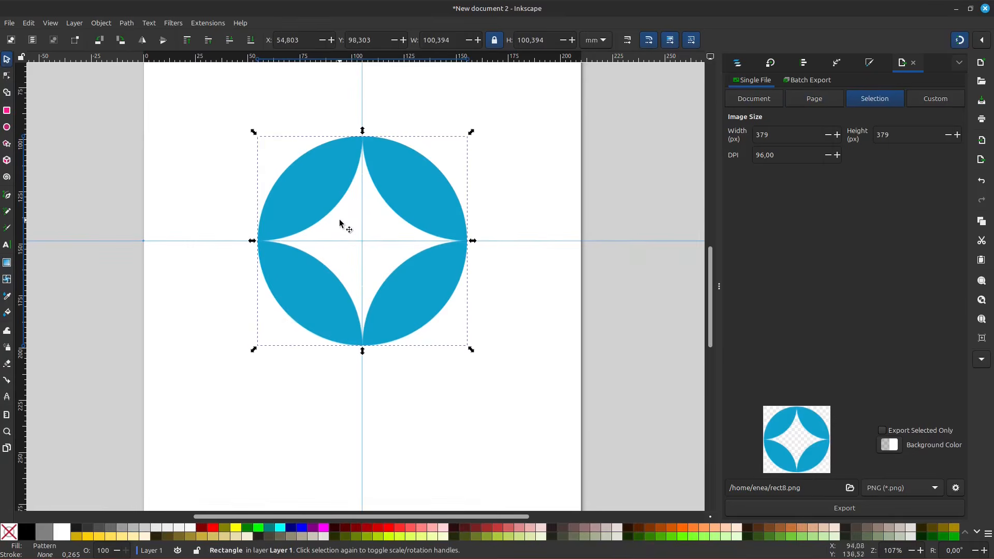